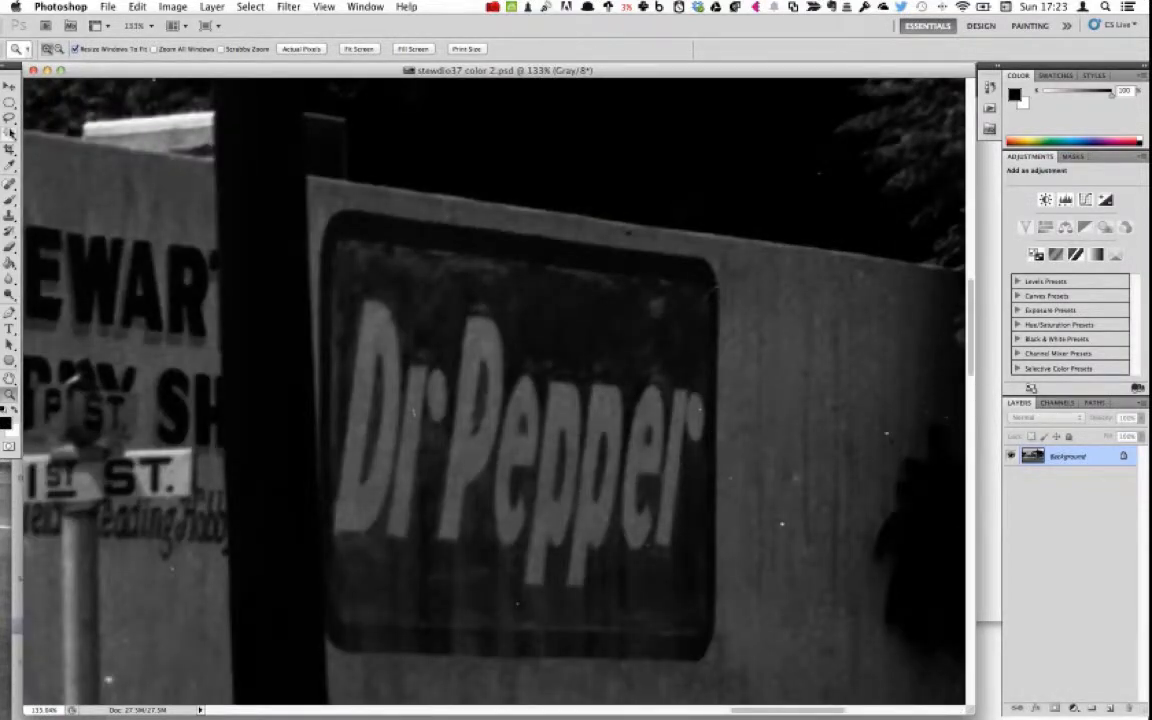
Step: Trace the inner panel of the Dr Pepper sign with the Magnetic Lasso and close the selection
mouse_move(9, 117)
left_mouse_down()
mouse_move(82, 136)
mouse_move(47, 148)
mouse_move(88, 143)
left_mouse_up()
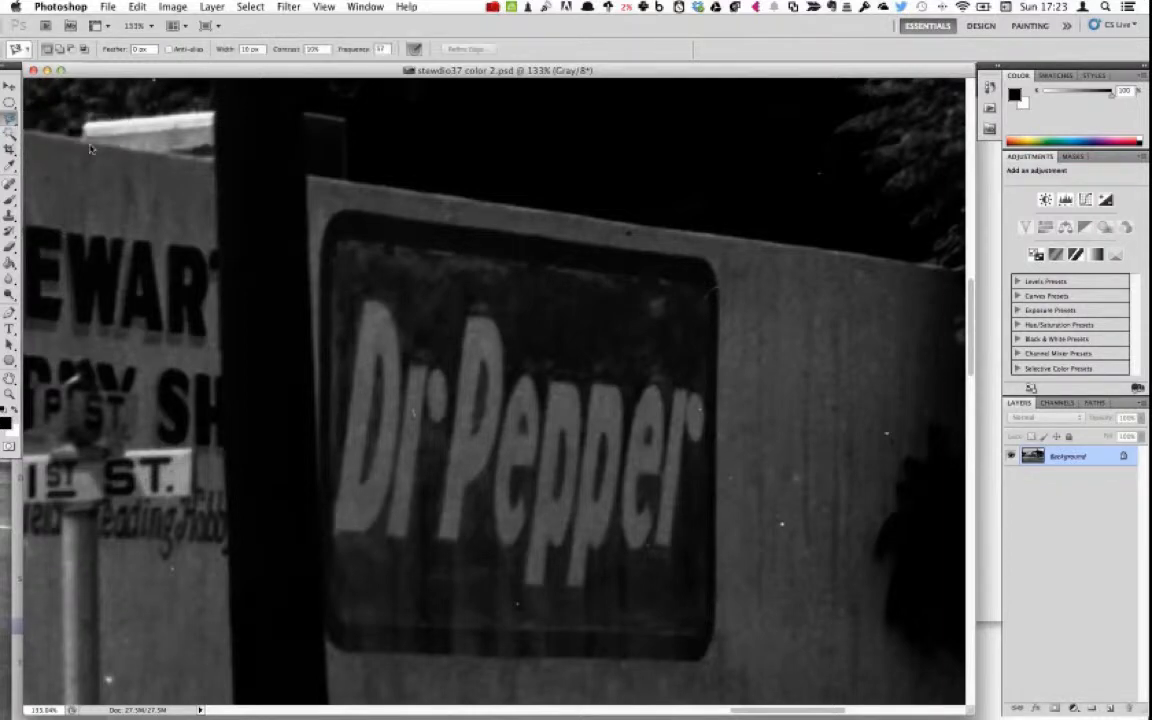
left_click(337, 292)
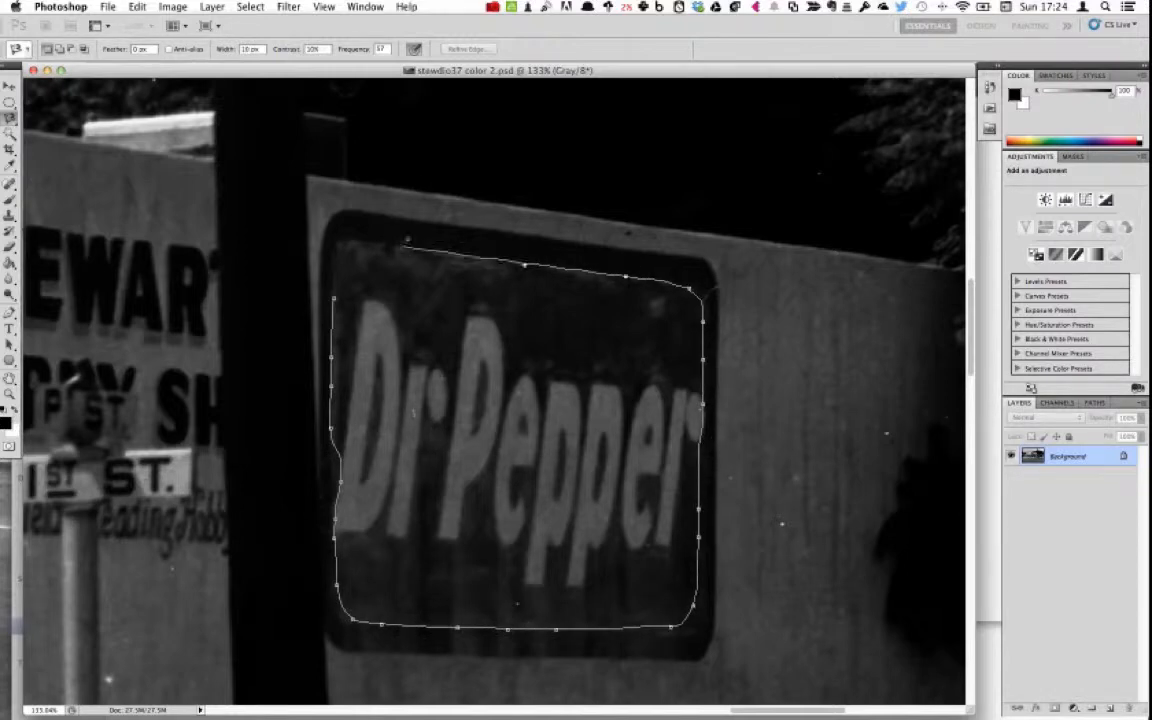
left_click(334, 297)
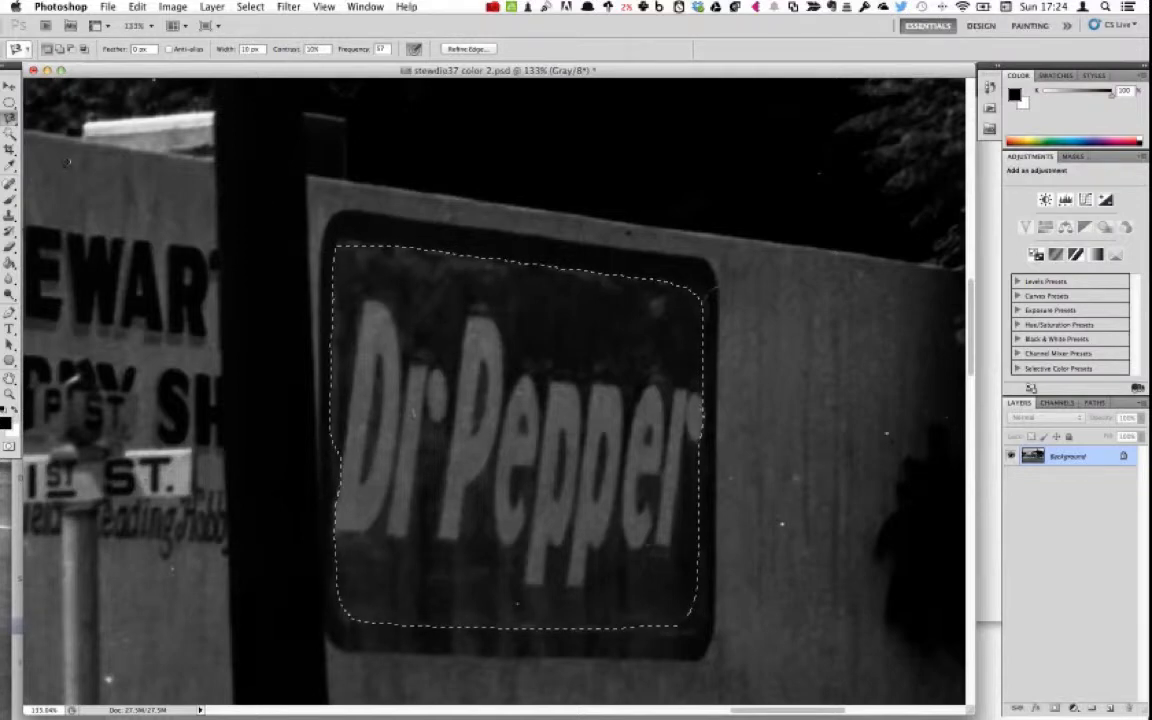
Step: Add the missed strips along the sign panel's left, right and bottom edges to the selection with the Polygonal Lasso
left_click_drag(7, 121, 52, 129)
left_click(340, 423, "shift")
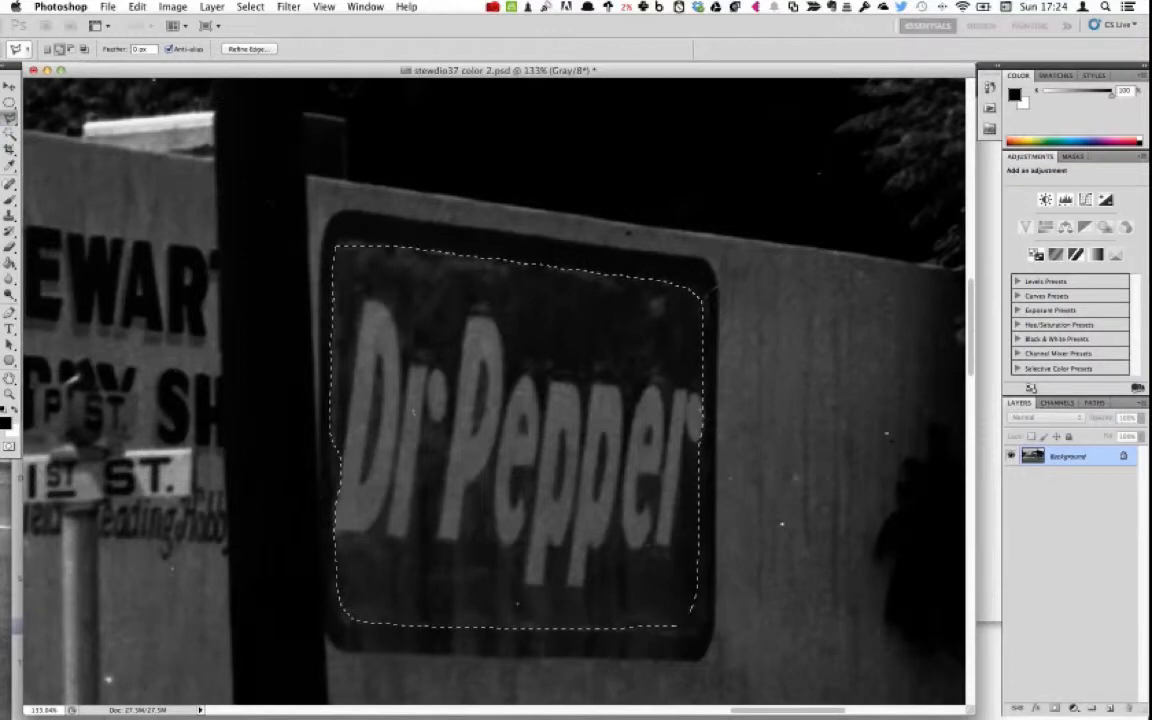
double_click(336, 516)
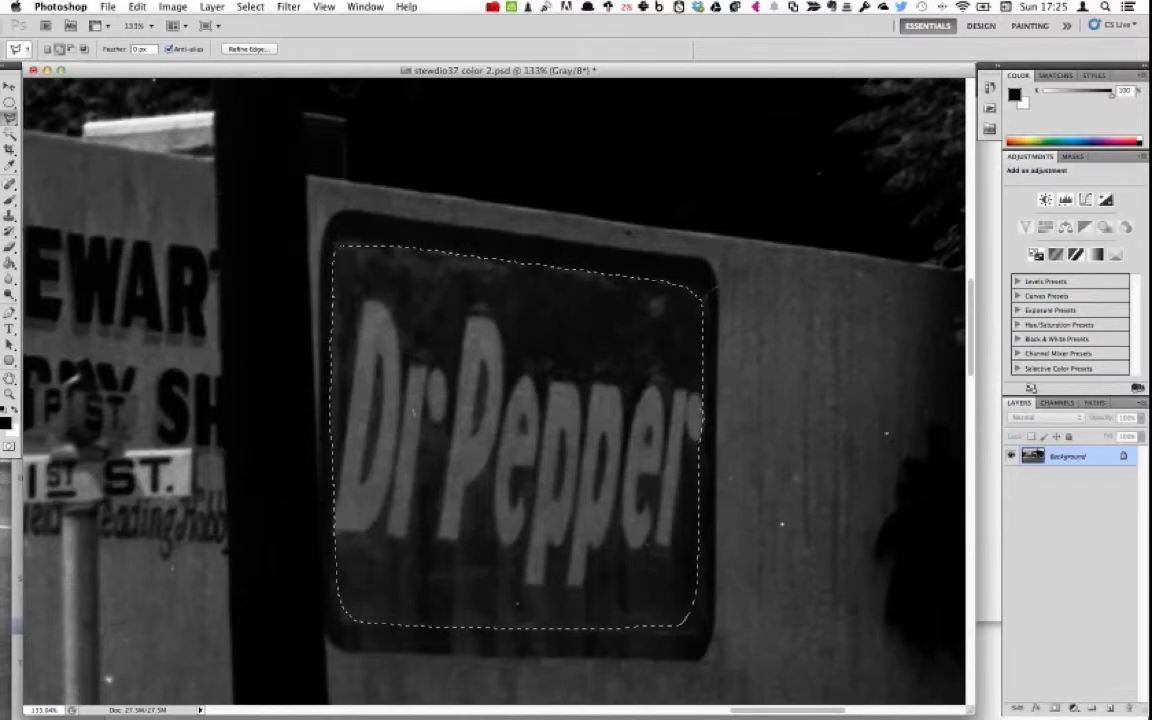
left_click(705, 302, "shift")
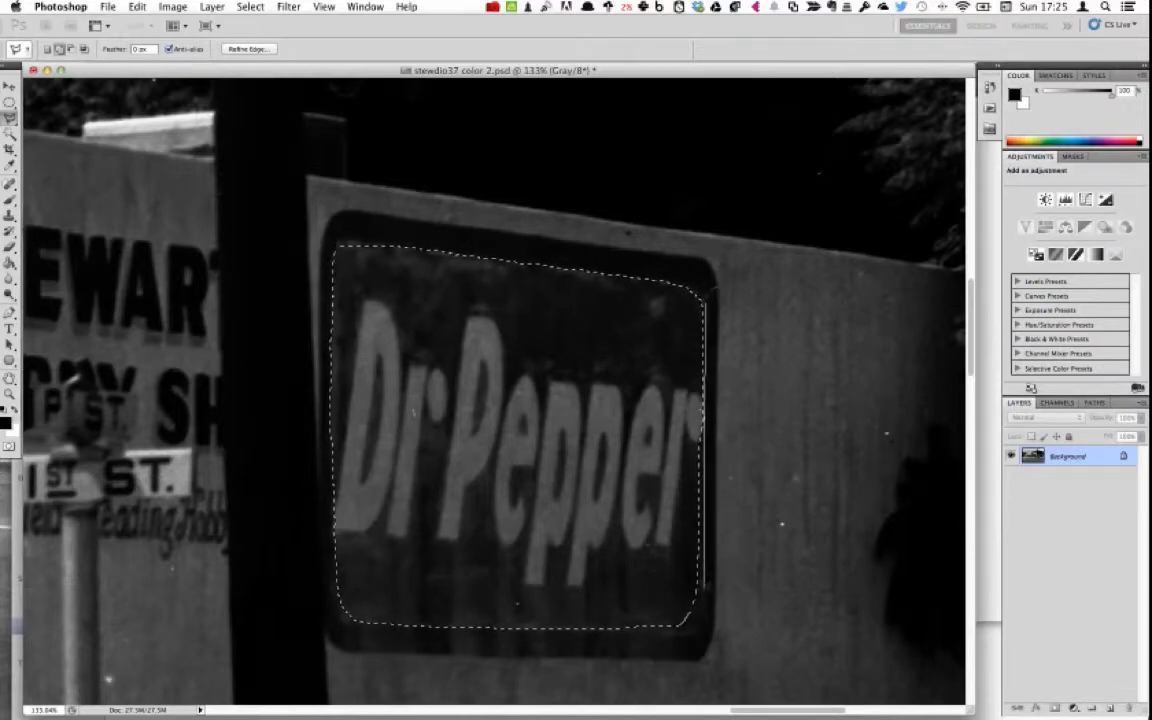
double_click(698, 604)
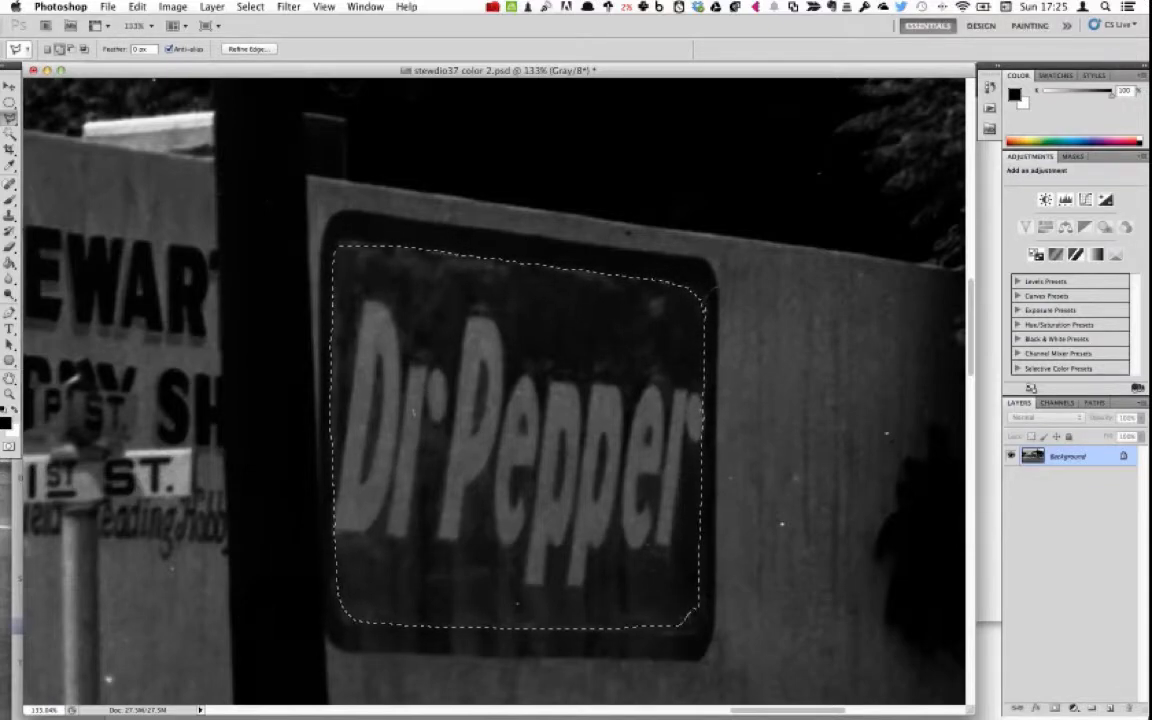
left_click(686, 620, "shift")
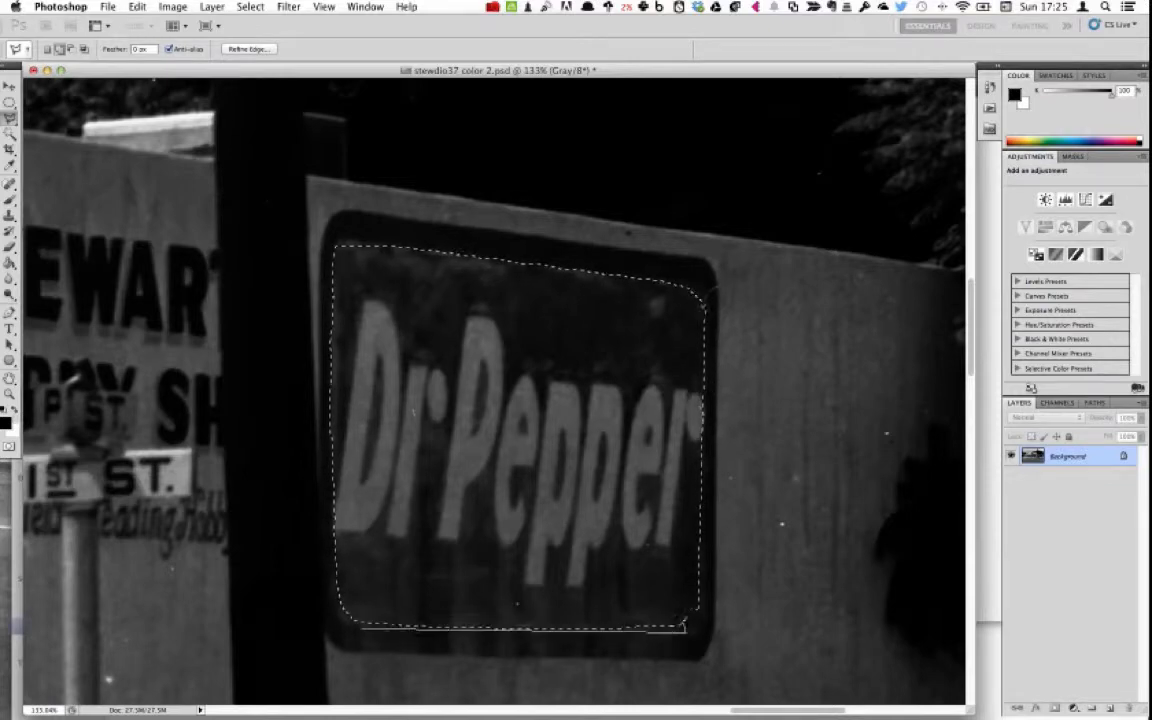
double_click(367, 604)
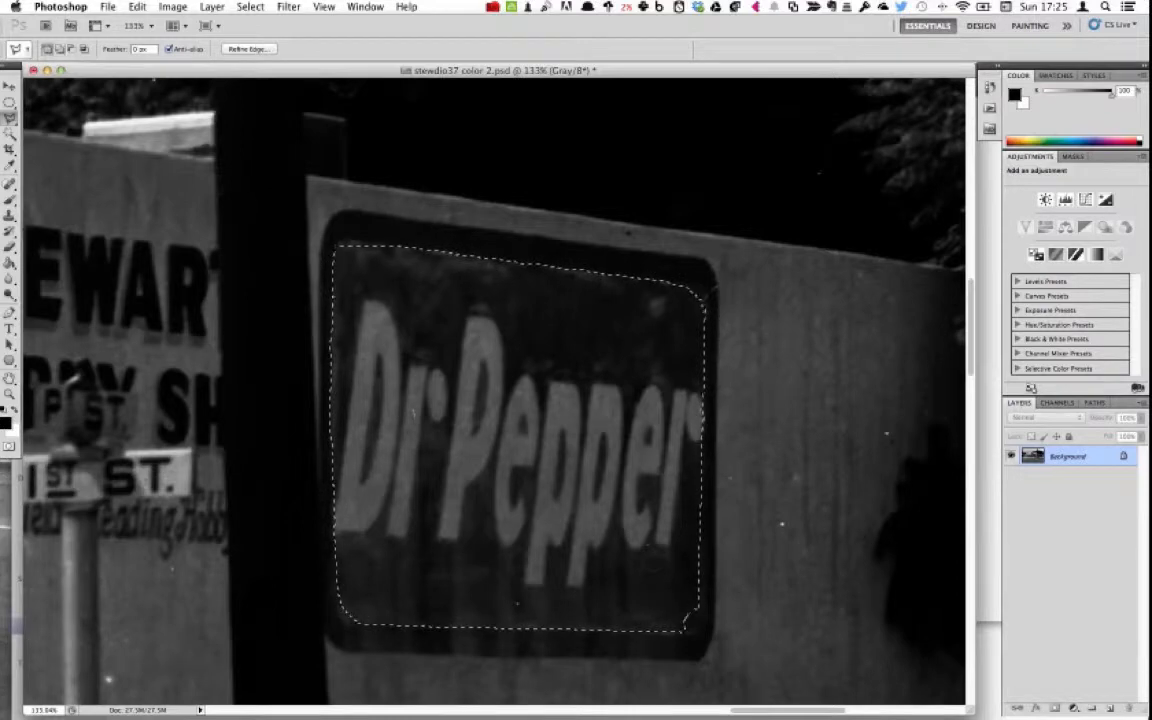
Step: Extend and smooth the selection at the sign panel's top-left and bottom-right corners with the Lasso and Polygonal Lasso
key("shift+l")
key("shift+l")
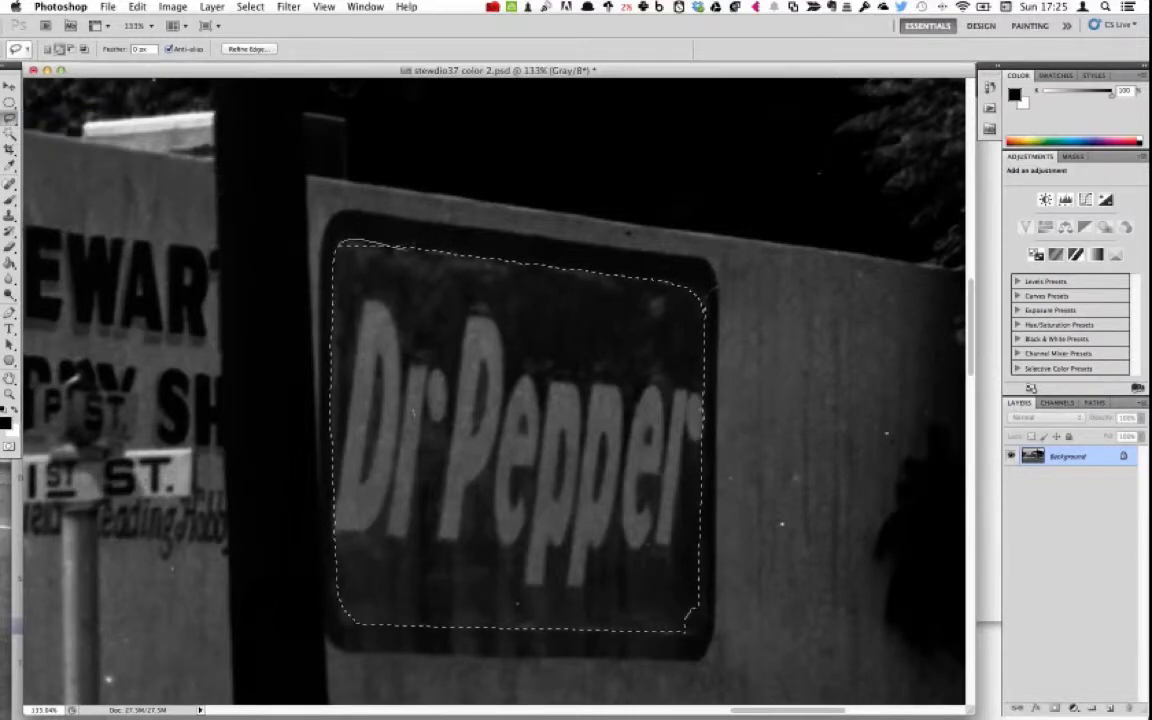
left_click_drag(9, 117, 60, 121)
key("Escape")
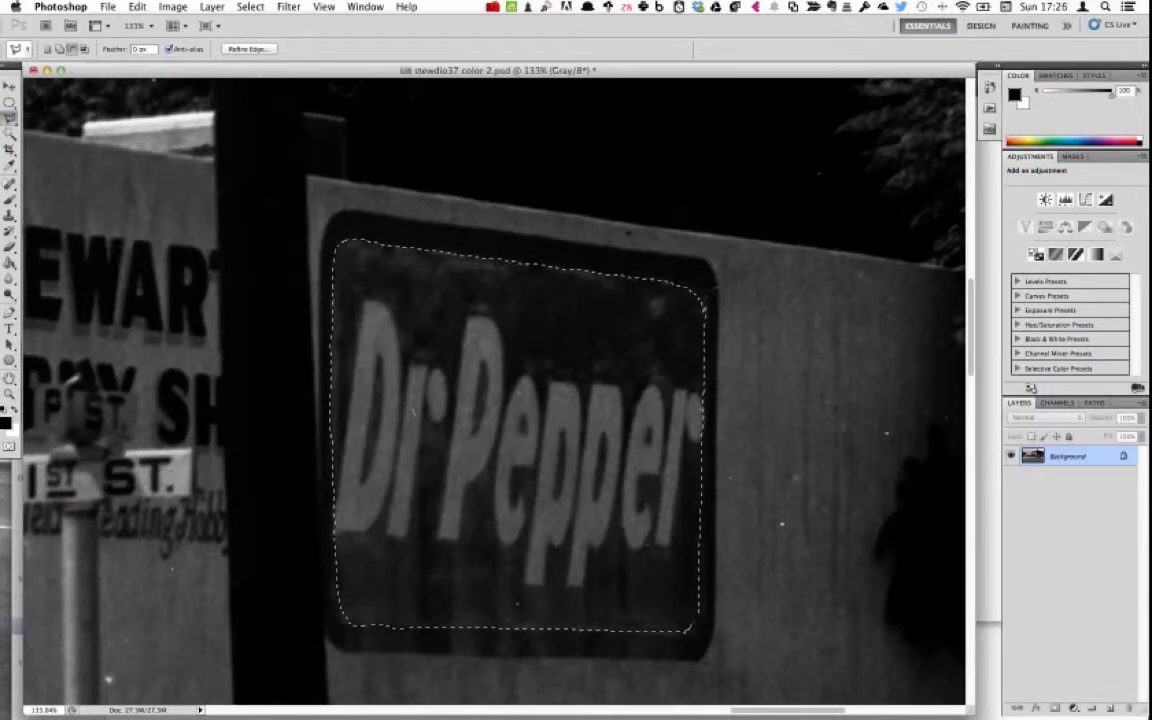
double_click(698, 619)
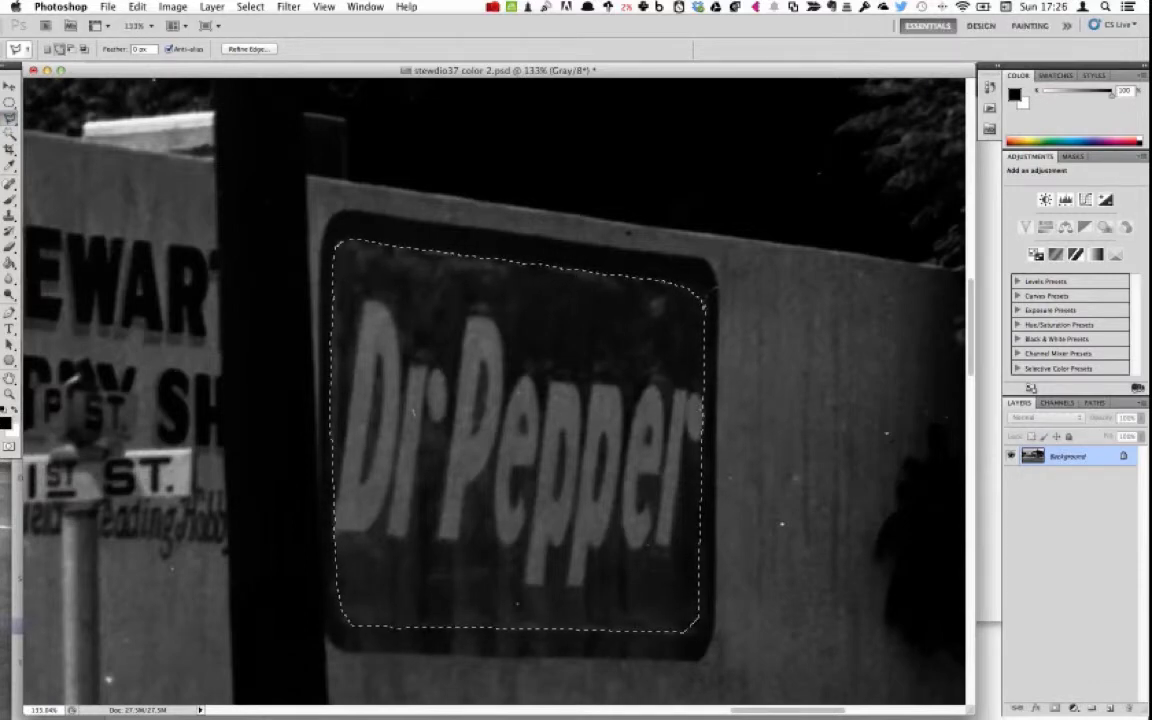
left_click(700, 618, "shift")
double_click(692, 628)
Step: Refine the edge of the panel selection with a feather of 2.9 px and a shift edge of +67%
left_click(258, 50)
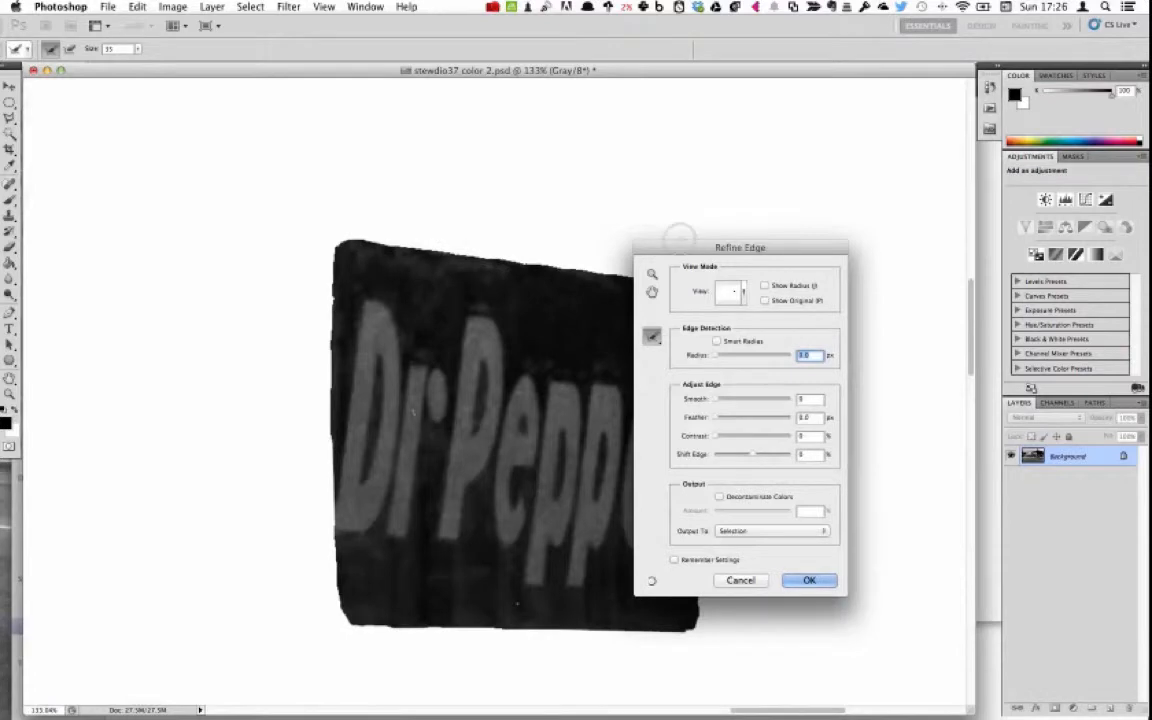
left_click_drag(737, 249, 136, 228)
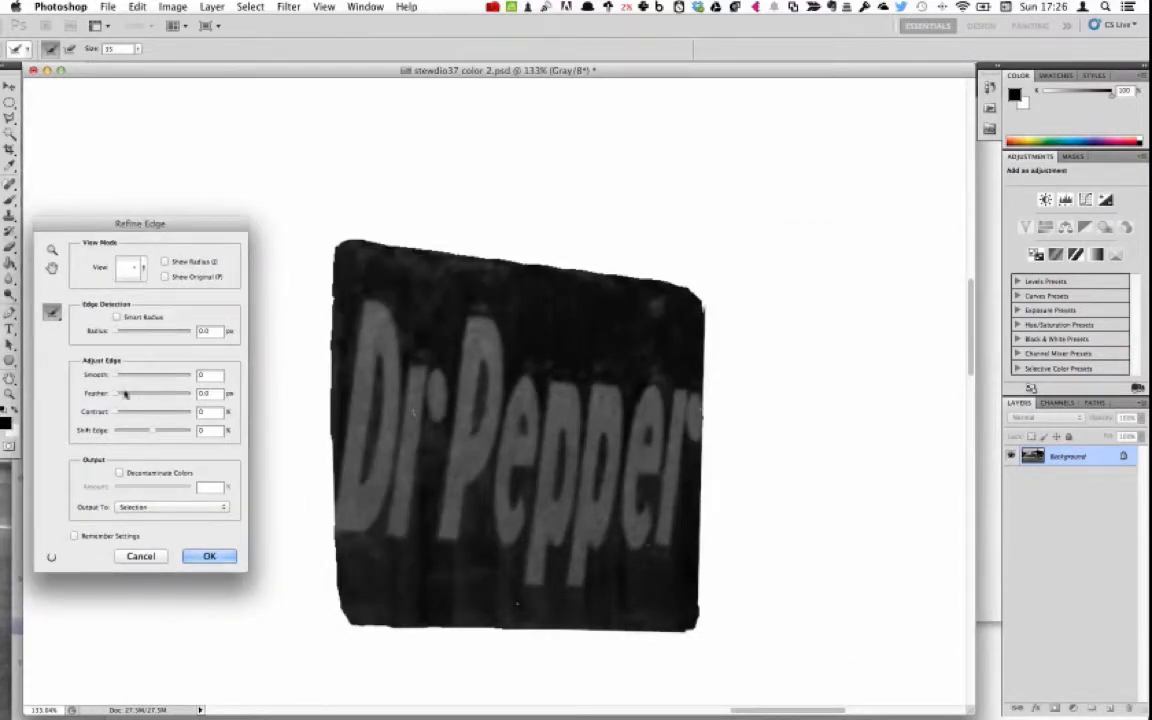
left_click_drag(121, 393, 122, 397)
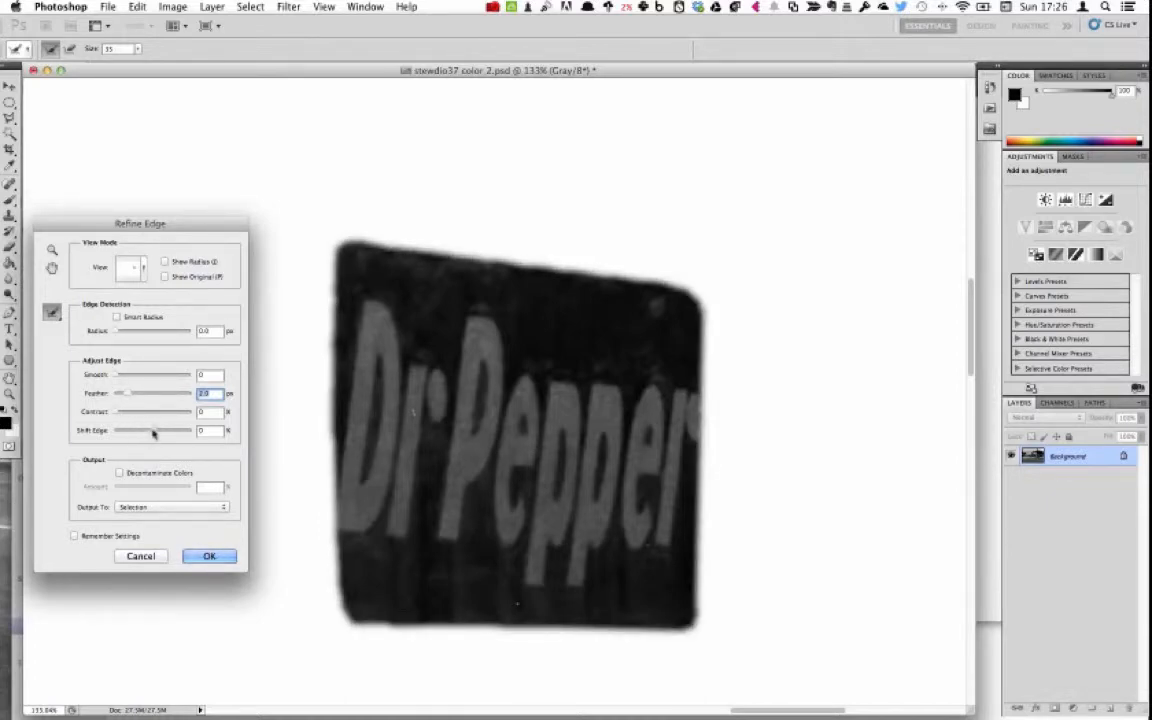
left_click_drag(150, 432, 169, 432)
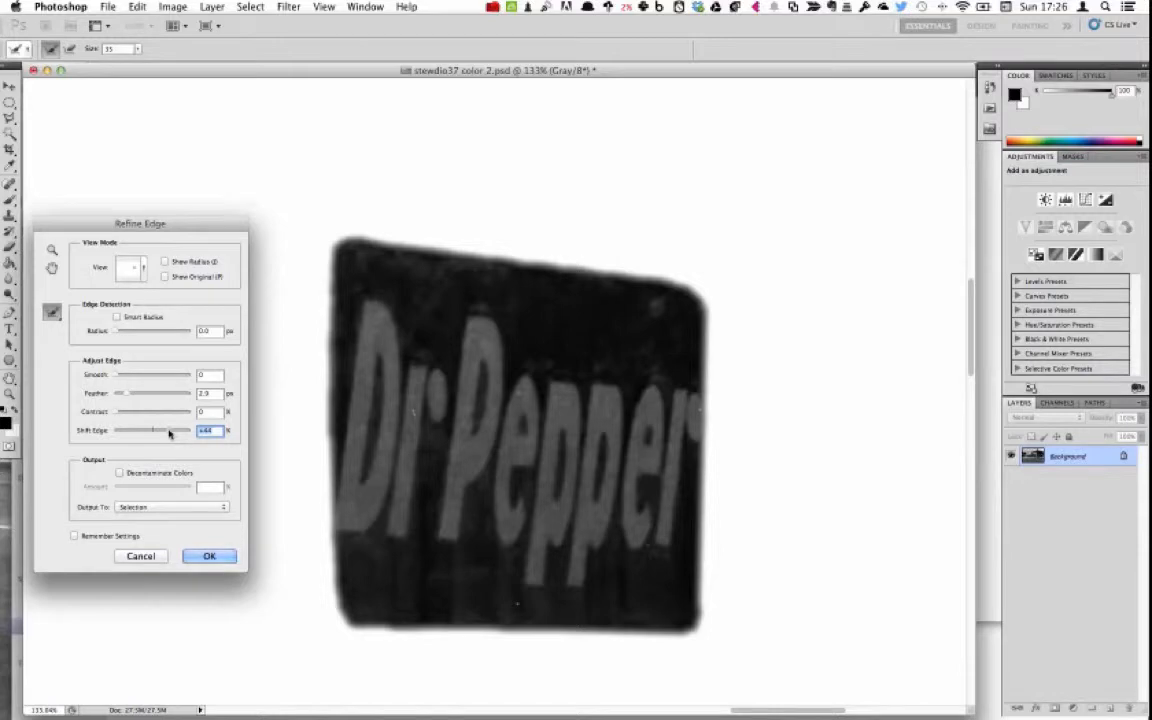
left_click_drag(169, 432, 177, 432)
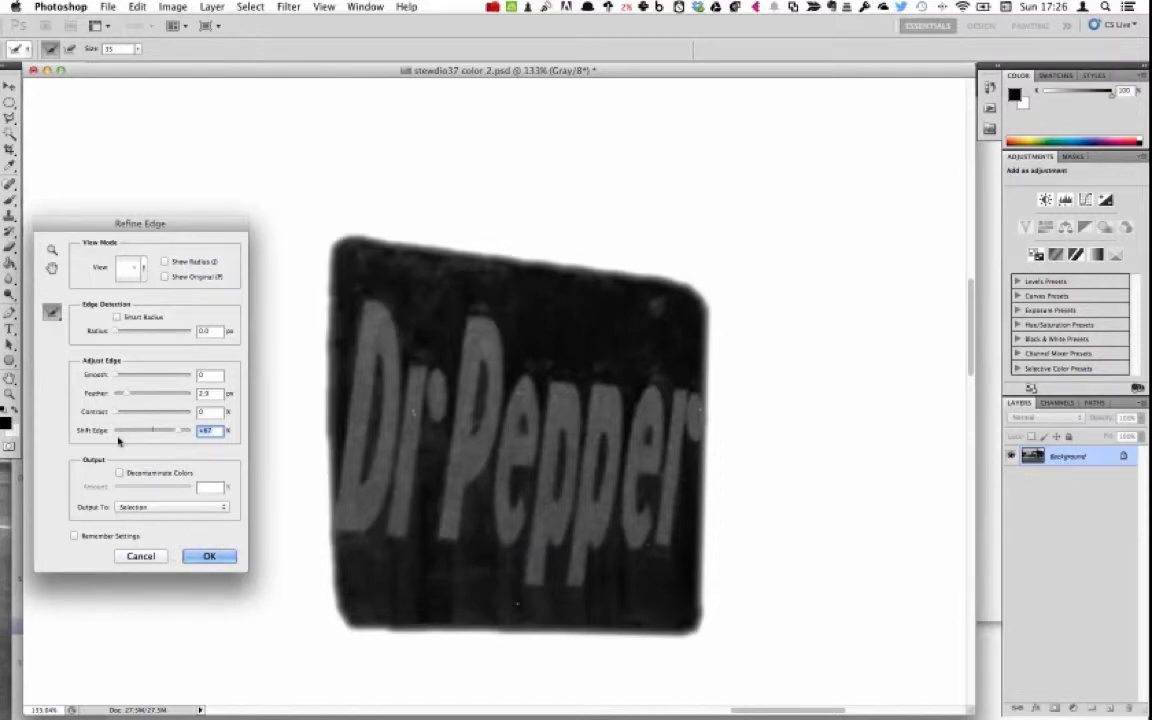
left_click(211, 557)
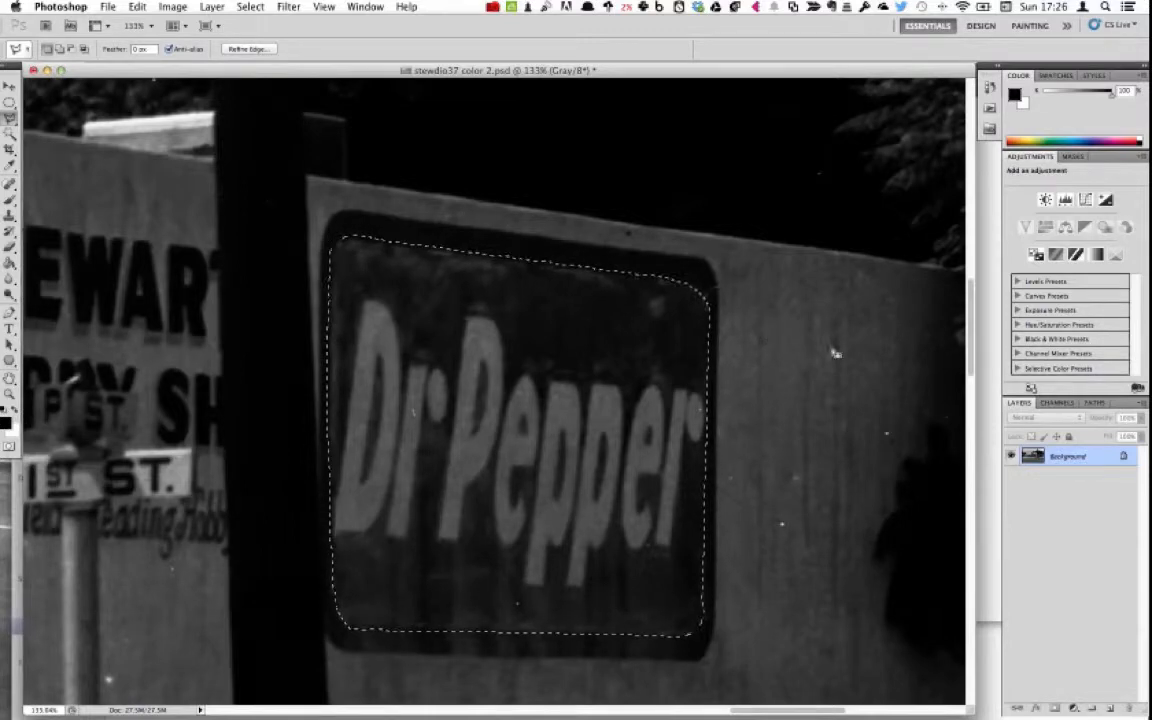
Step: Copy the selected sign panel to a new layer and hide the Background layer
left_click(212, 7)
mouse_move(232, 22)
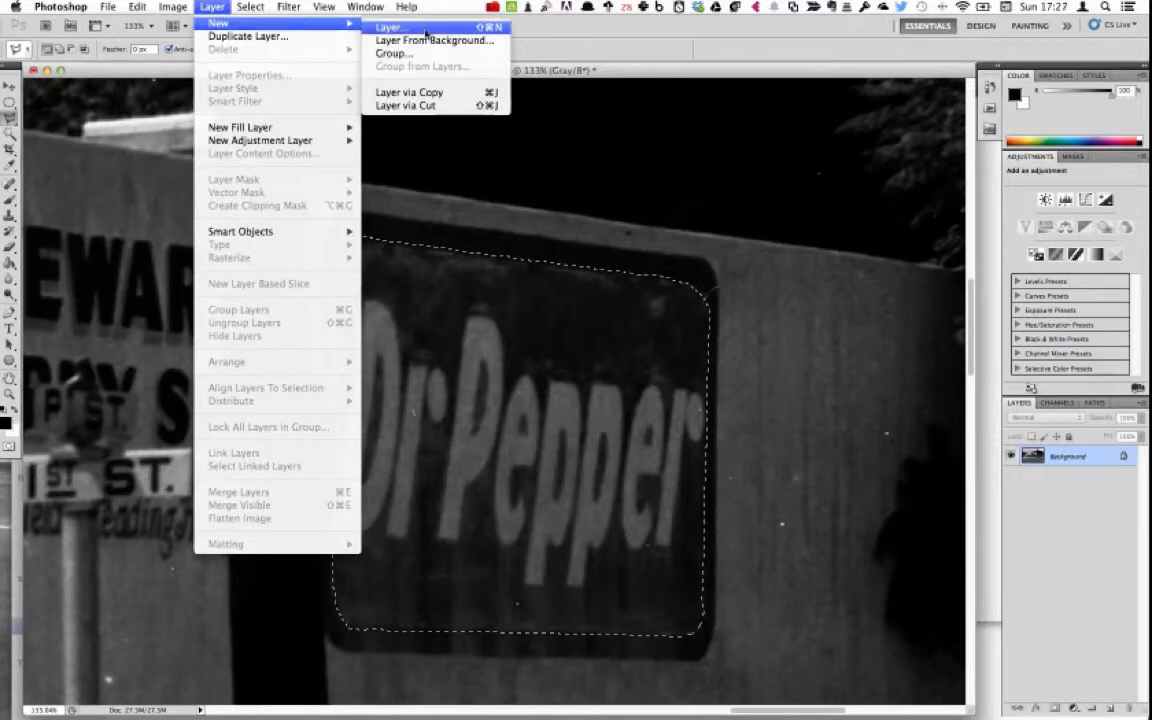
left_click(429, 94)
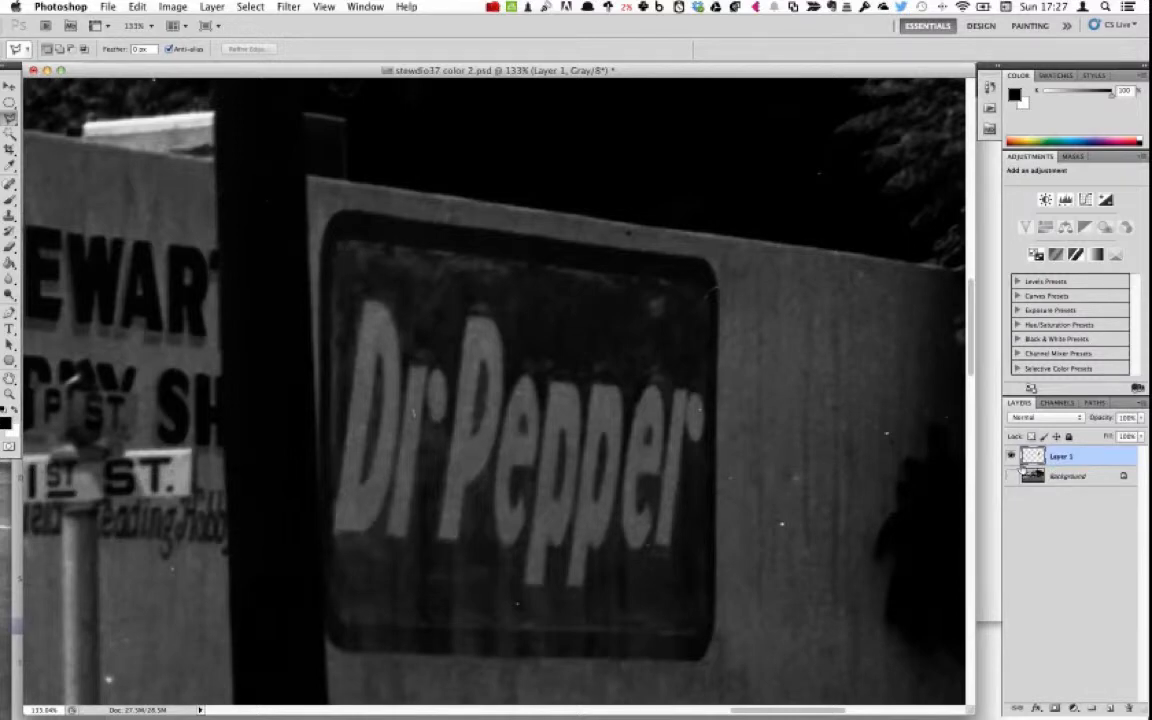
left_click(1011, 477)
left_click(1011, 477)
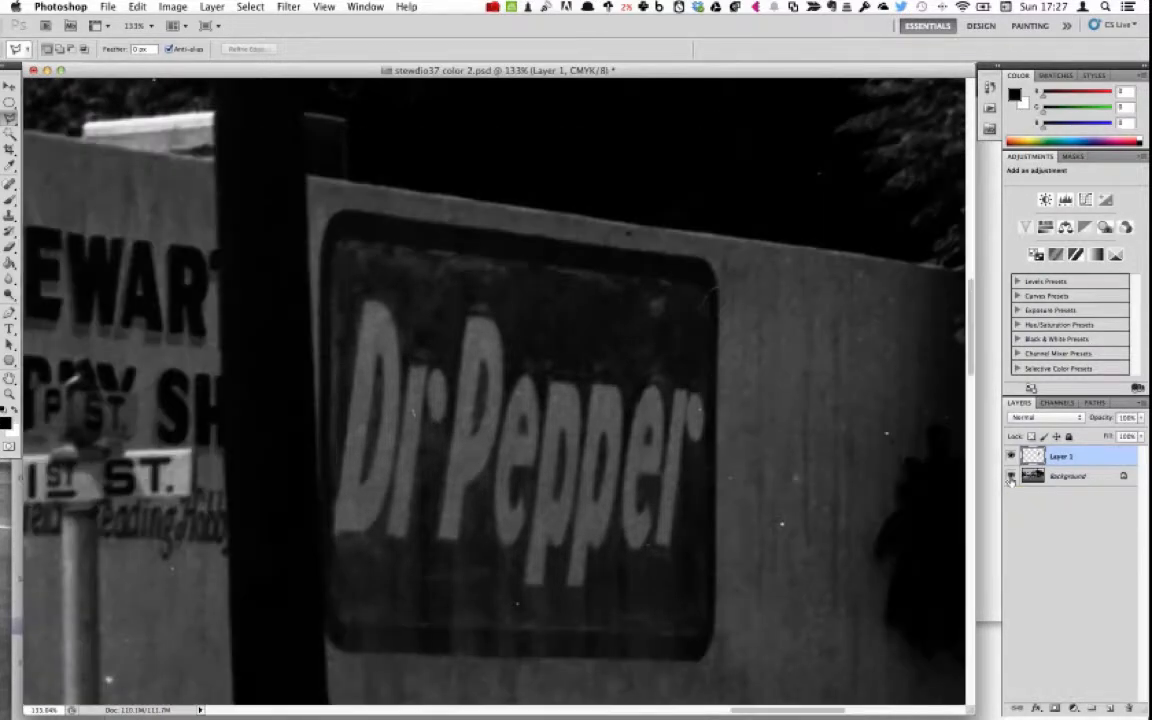
left_click(1011, 477)
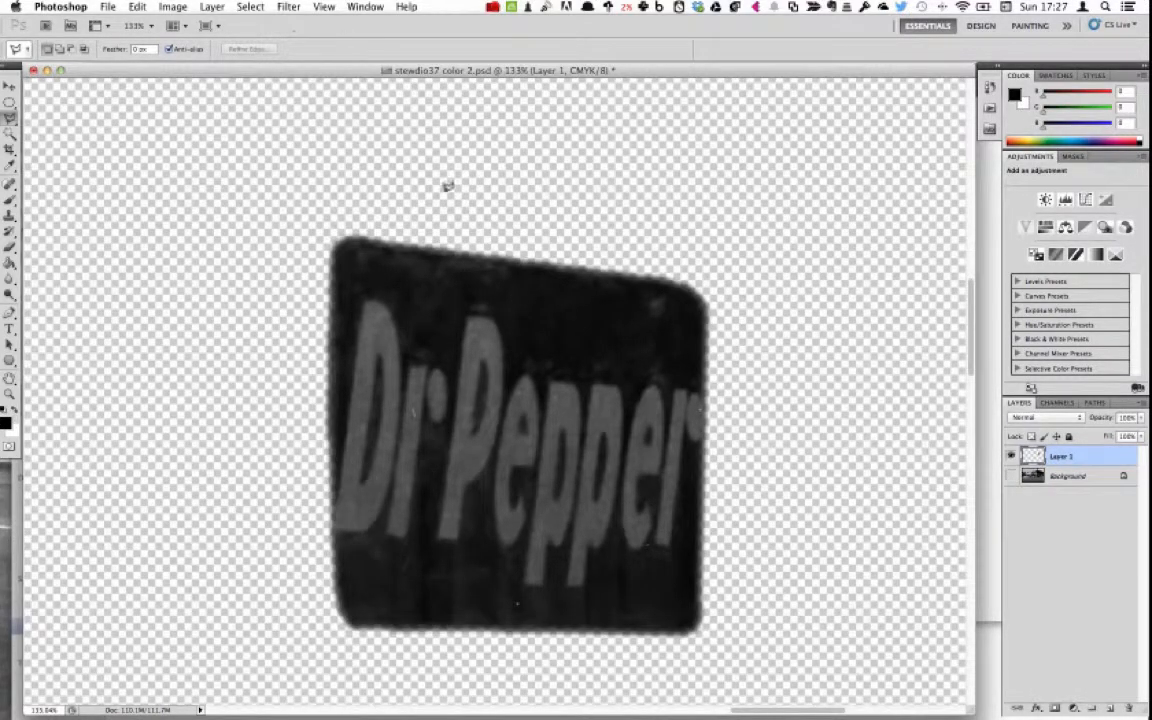
Step: Try tinting the whole sign layer with hue +163 and saturation +58, and view it over the Background layer
left_click(178, 6)
mouse_move(198, 50)
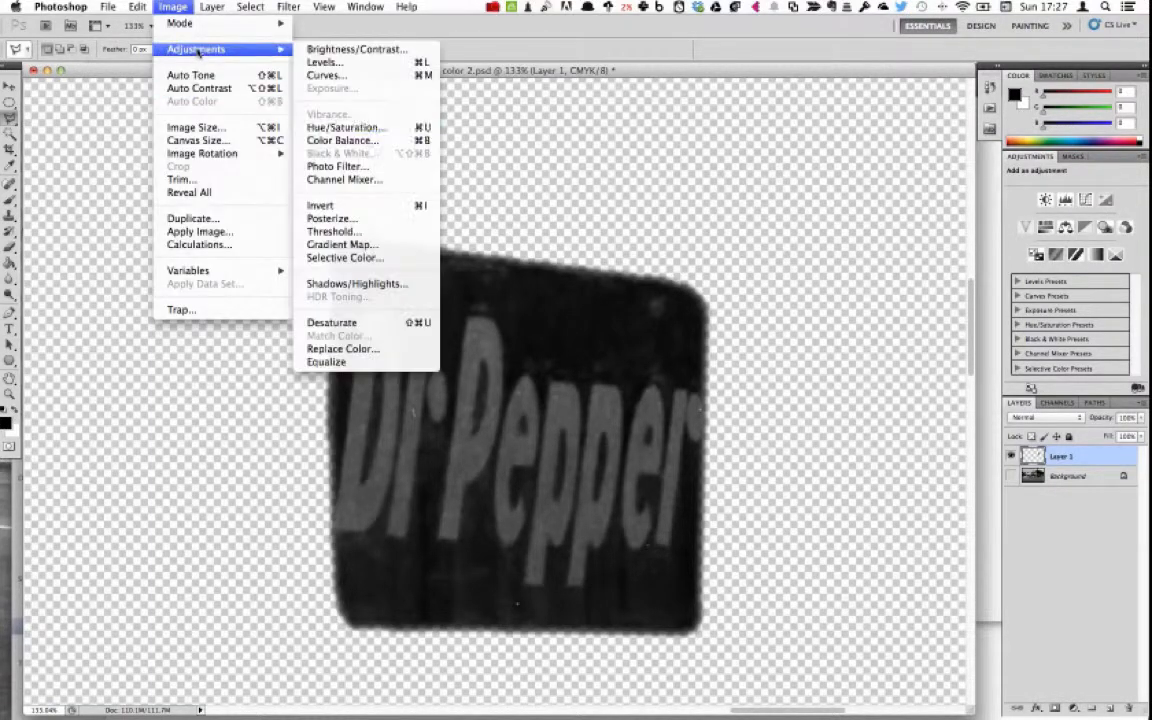
left_click(355, 128)
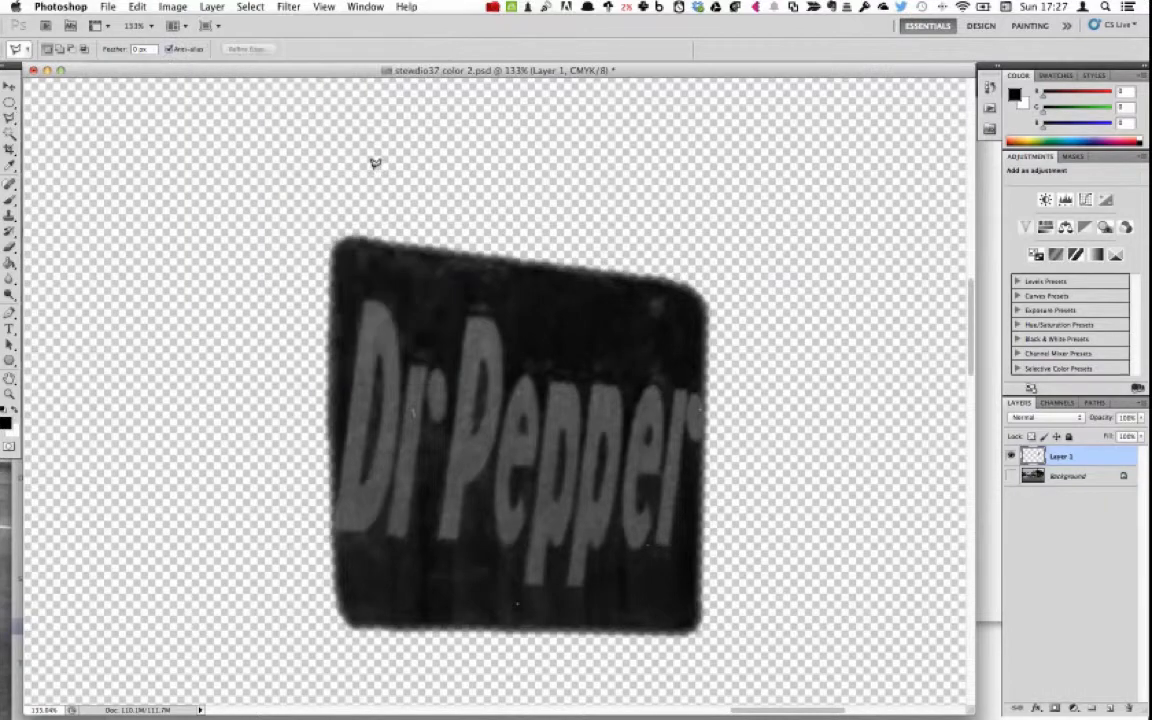
left_click_drag(635, 224, 908, 168)
left_click_drag(850, 258, 871, 257)
left_click_drag(810, 305, 849, 300)
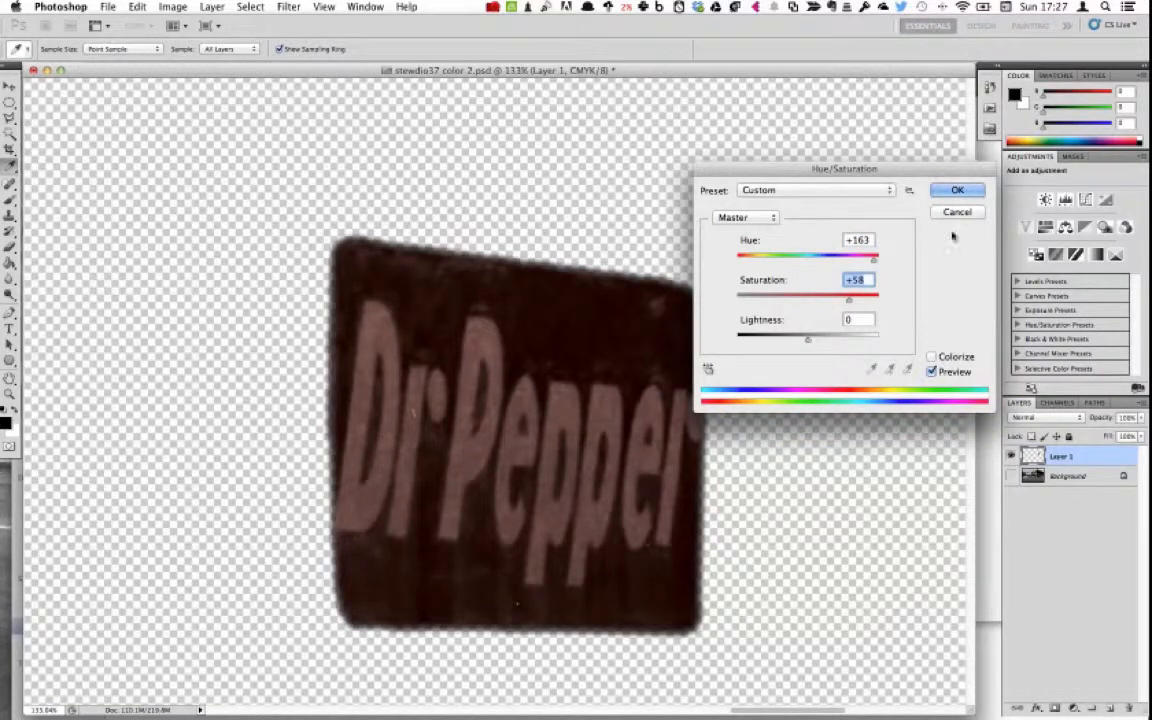
left_click(957, 190)
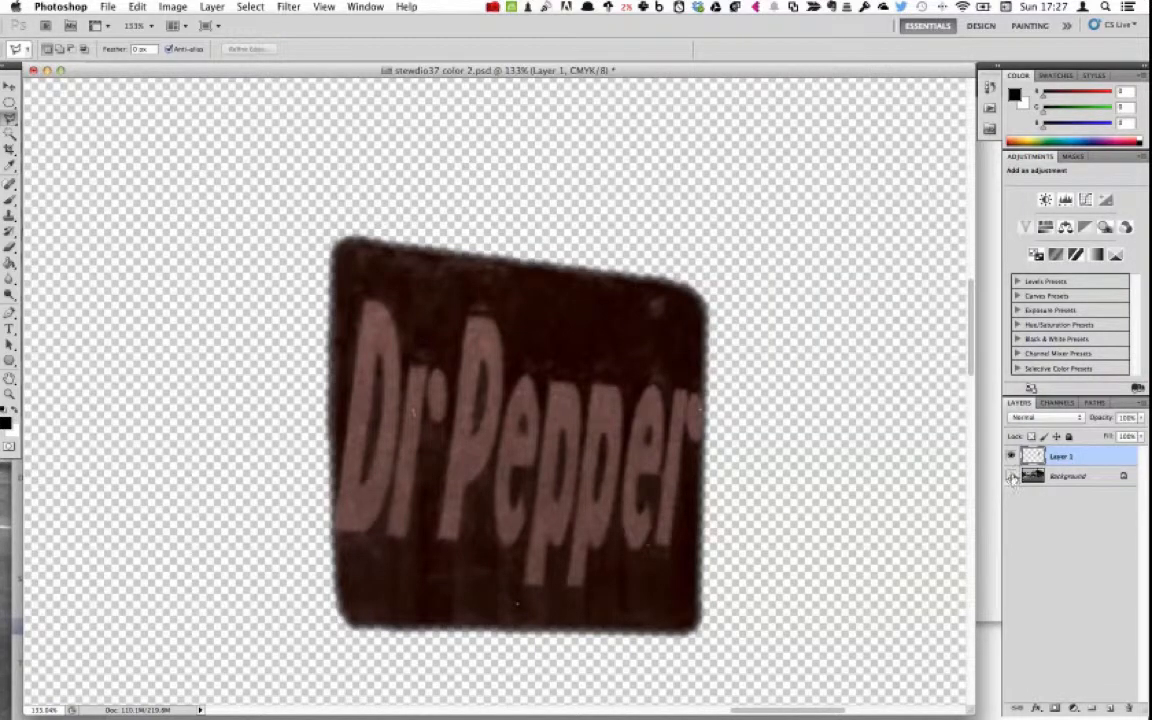
left_click(1011, 476)
key("super+minus")
key("super+minus")
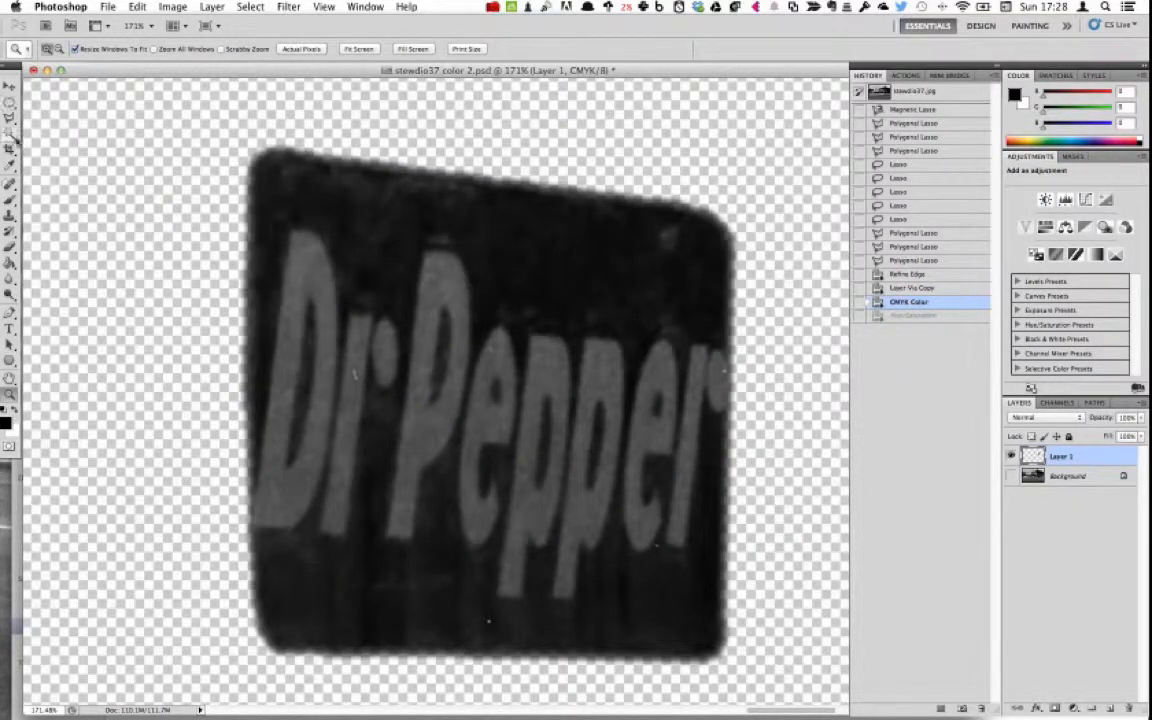
Step: Select the light Dr Pepper lettering with the Magic Wand at tolerance 22, with contiguous selection off
left_click_drag(10, 133, 60, 145)
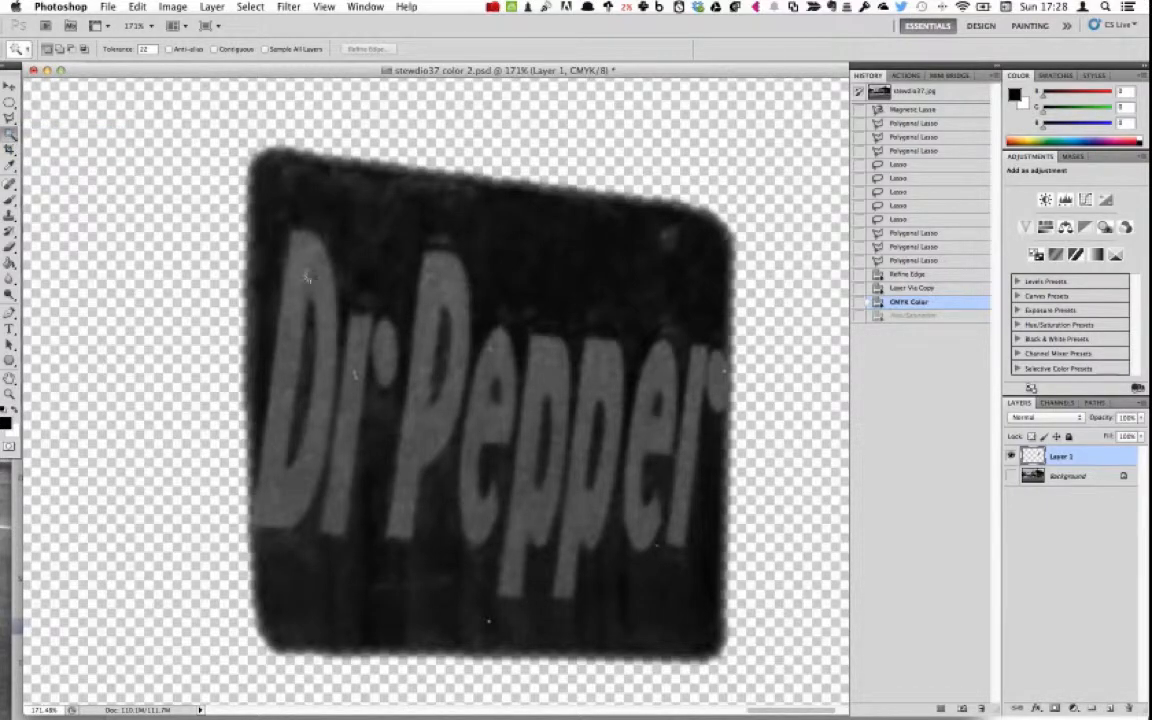
left_click(308, 276)
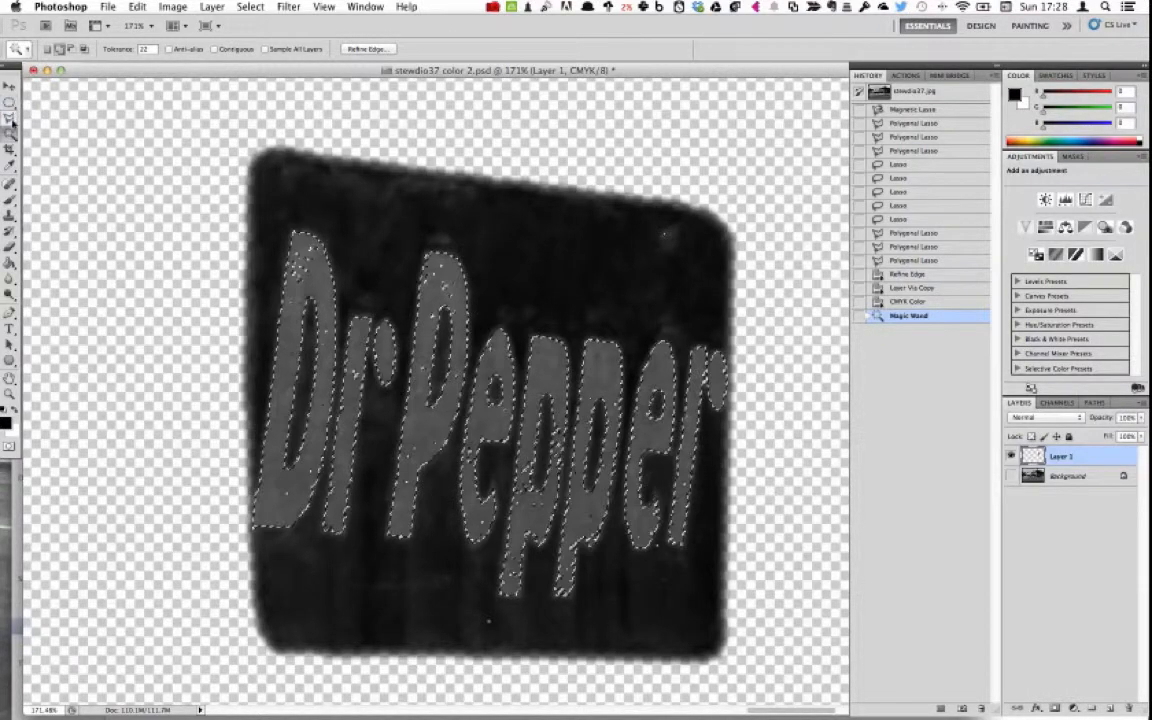
Step: Try moving the selected lettering sideways on the sign layer, and undo the move
left_click(8, 88)
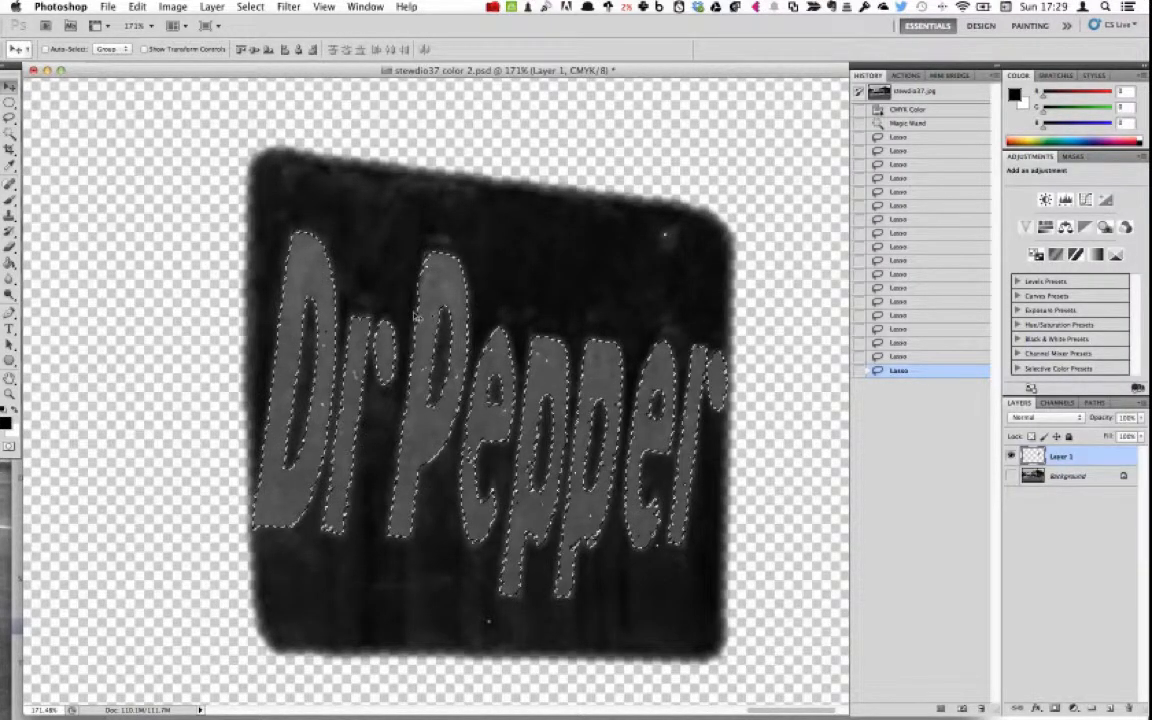
key("ctrl+t")
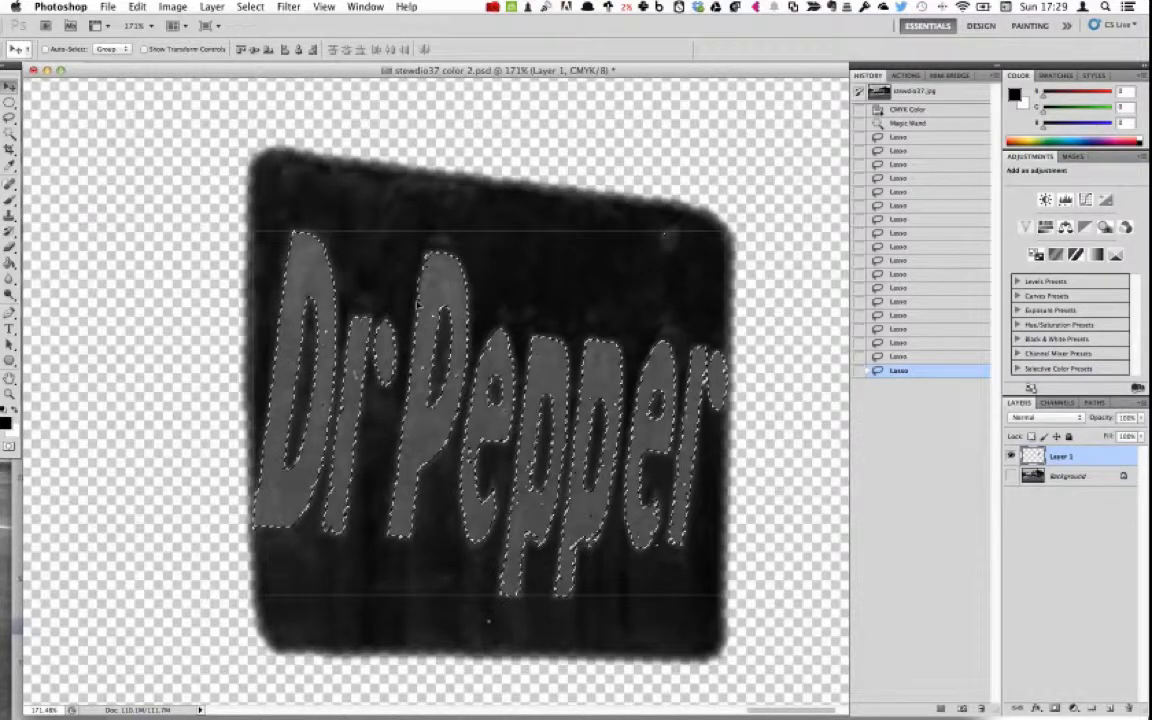
mouse_move(418, 305)
left_mouse_down()
mouse_move(348, 307)
mouse_move(403, 305)
left_mouse_up()
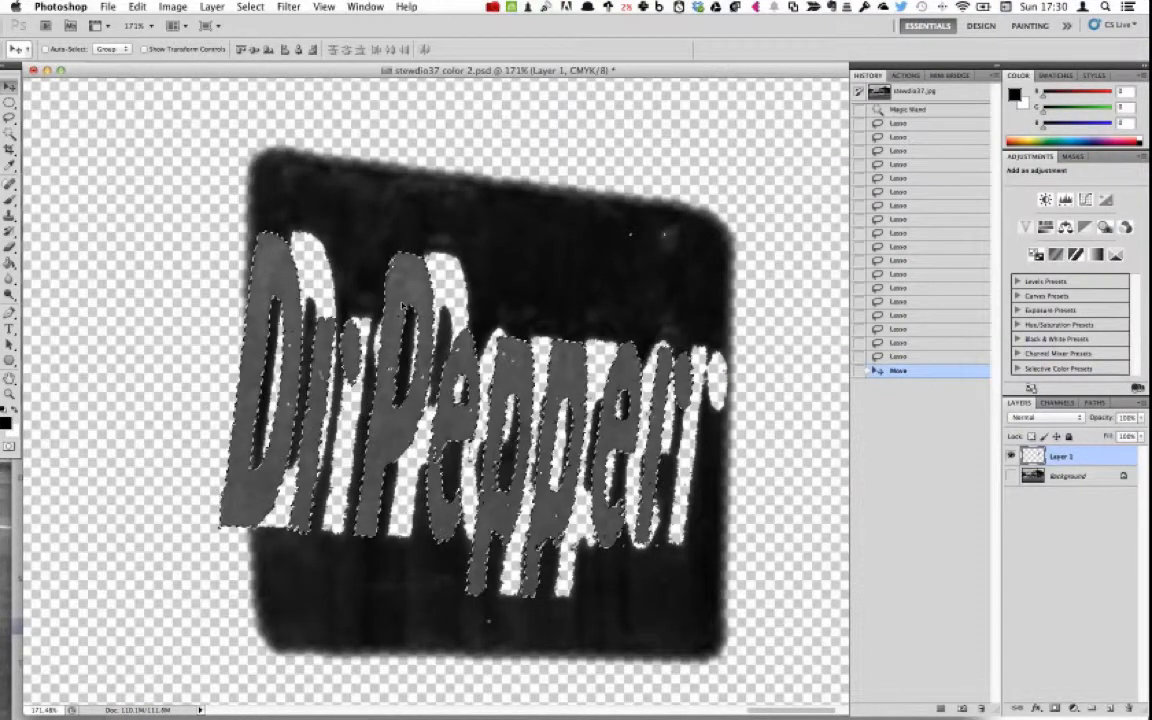
key("super+z")
Step: Refine the edge of the lettering selection with a 2 px feather and shift the edge outward
key("l")
left_click(240, 49)
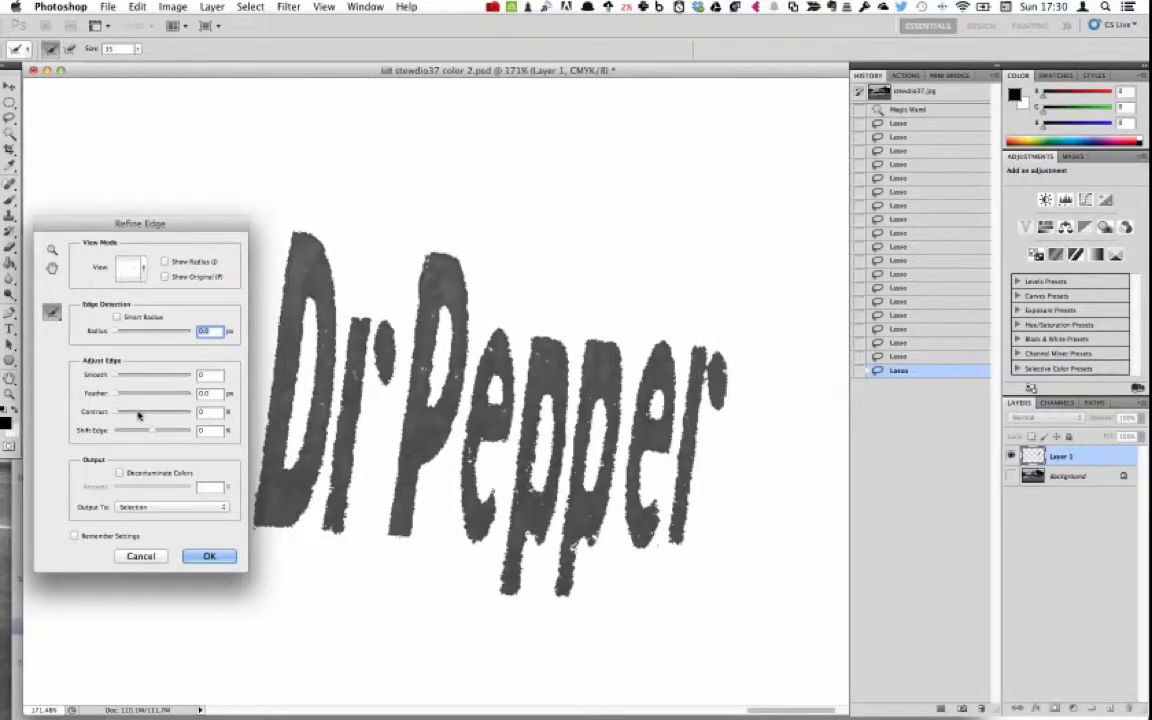
left_click_drag(152, 430, 169, 432)
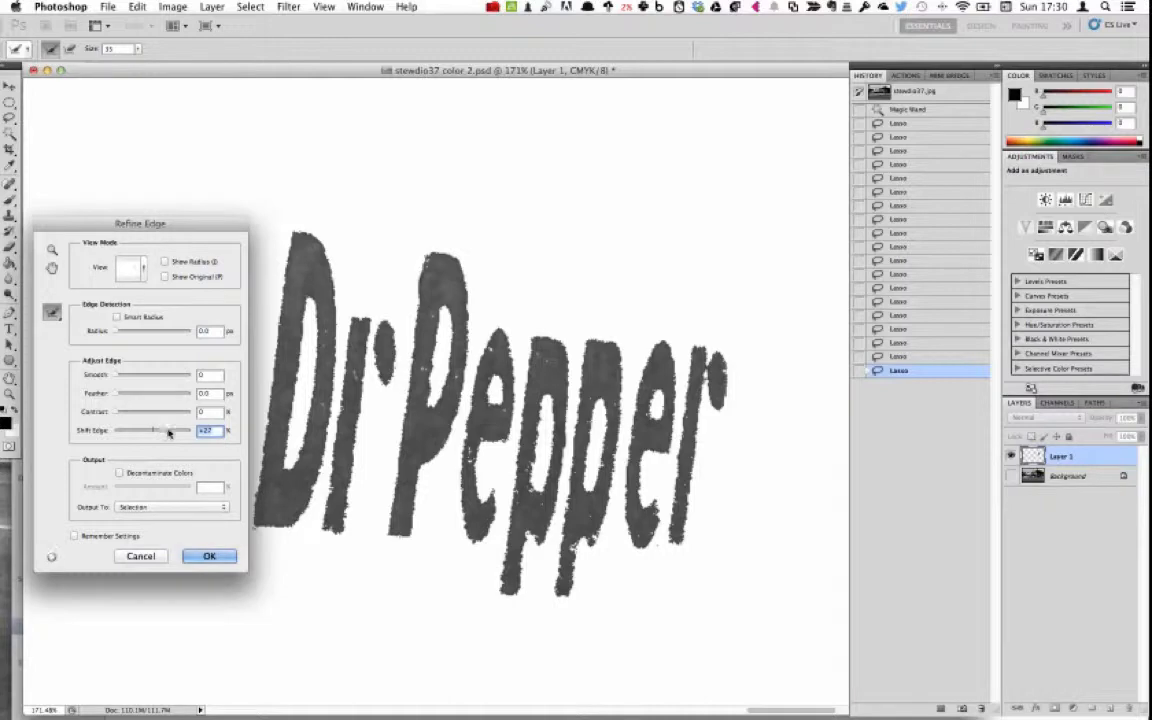
left_click_drag(118, 396, 168, 431)
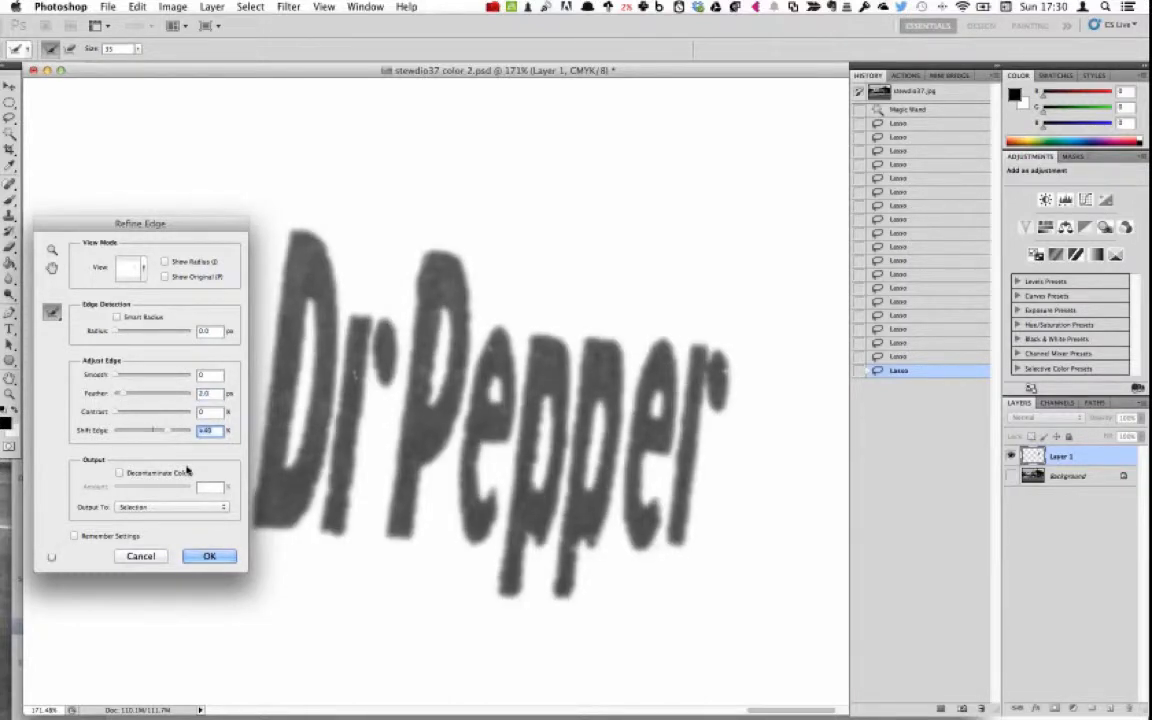
left_click(208, 555)
Step: Delete the selected lettering from the sign layer, clear the selection, and show the Background layer again
key("Delete")
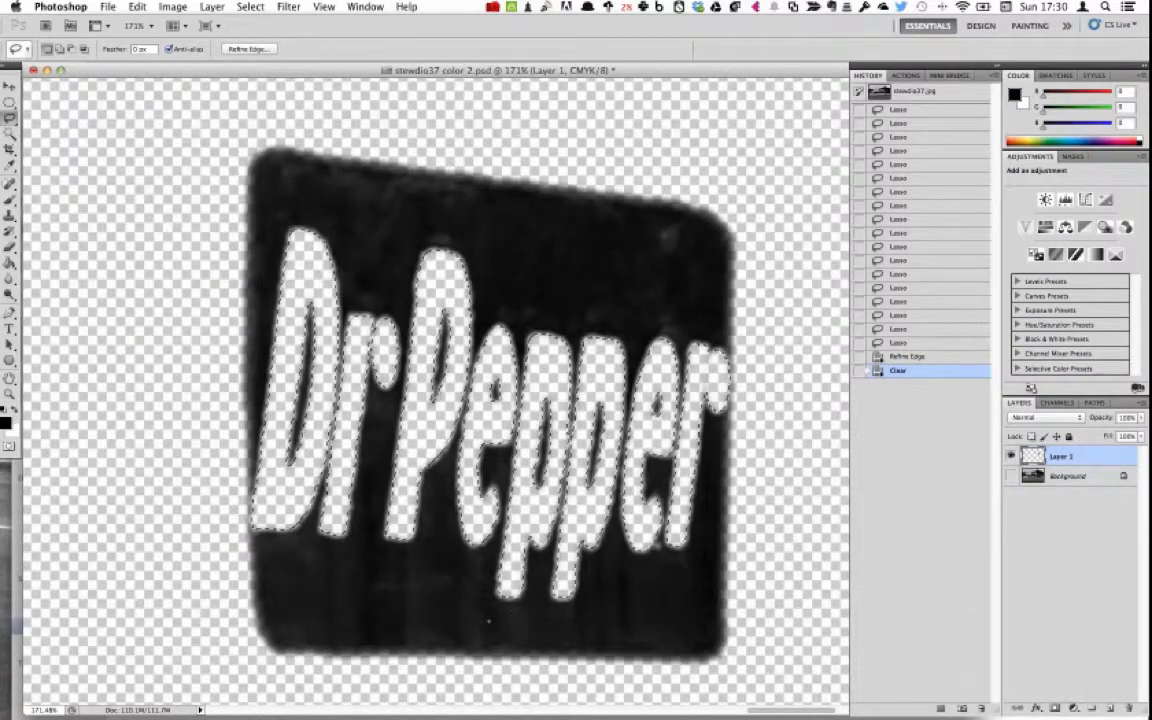
key("super+d")
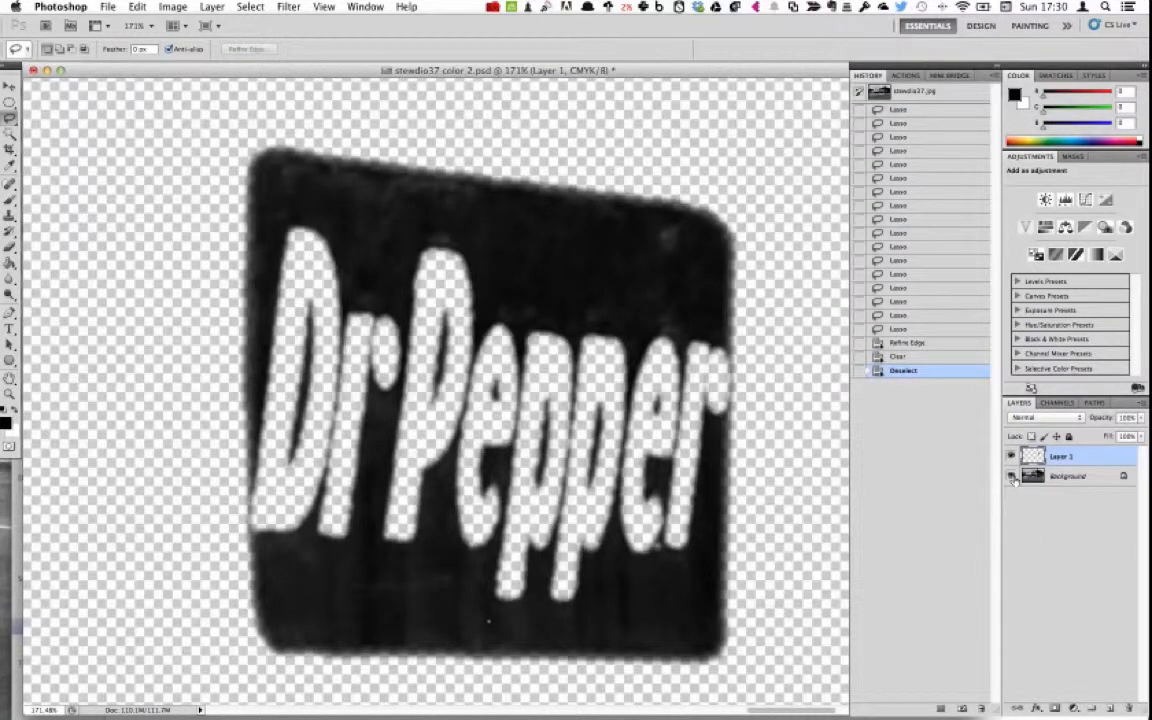
left_click(1012, 477)
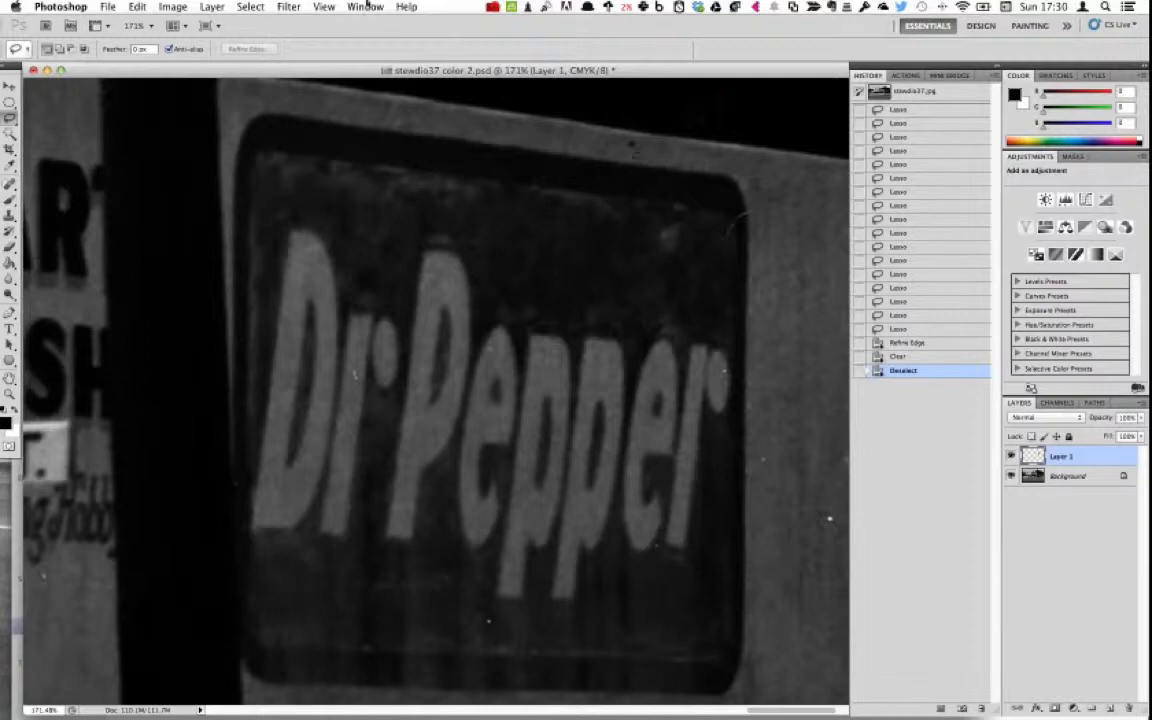
Step: Tint the sign panel layer dark red with a Hue/Saturation adjustment of hue +144 and saturation +10
left_click(172, 7)
mouse_move(202, 53)
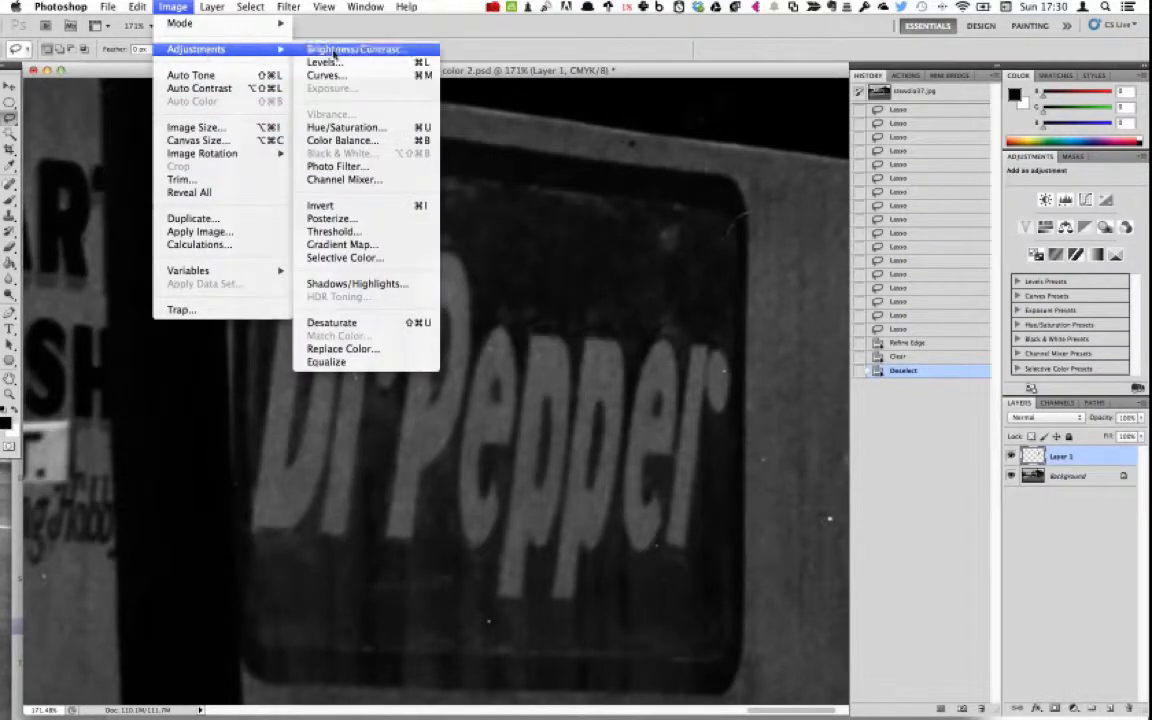
left_click(348, 129)
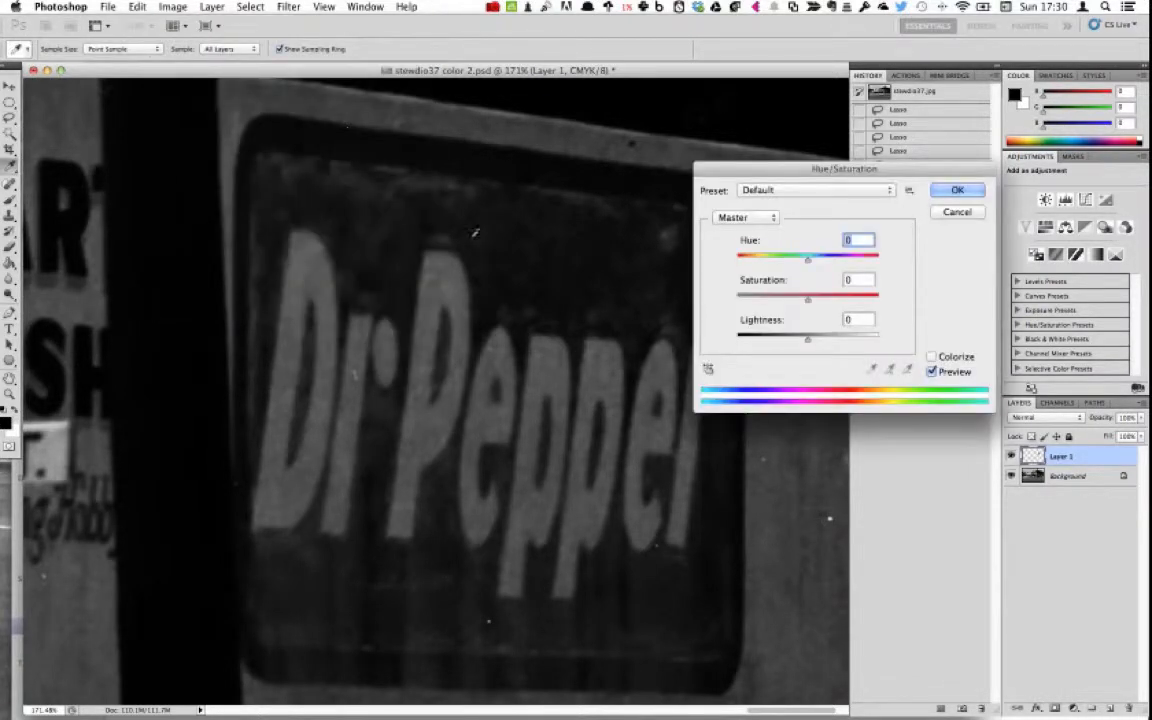
left_click(859, 260)
left_click_drag(859, 260, 869, 258)
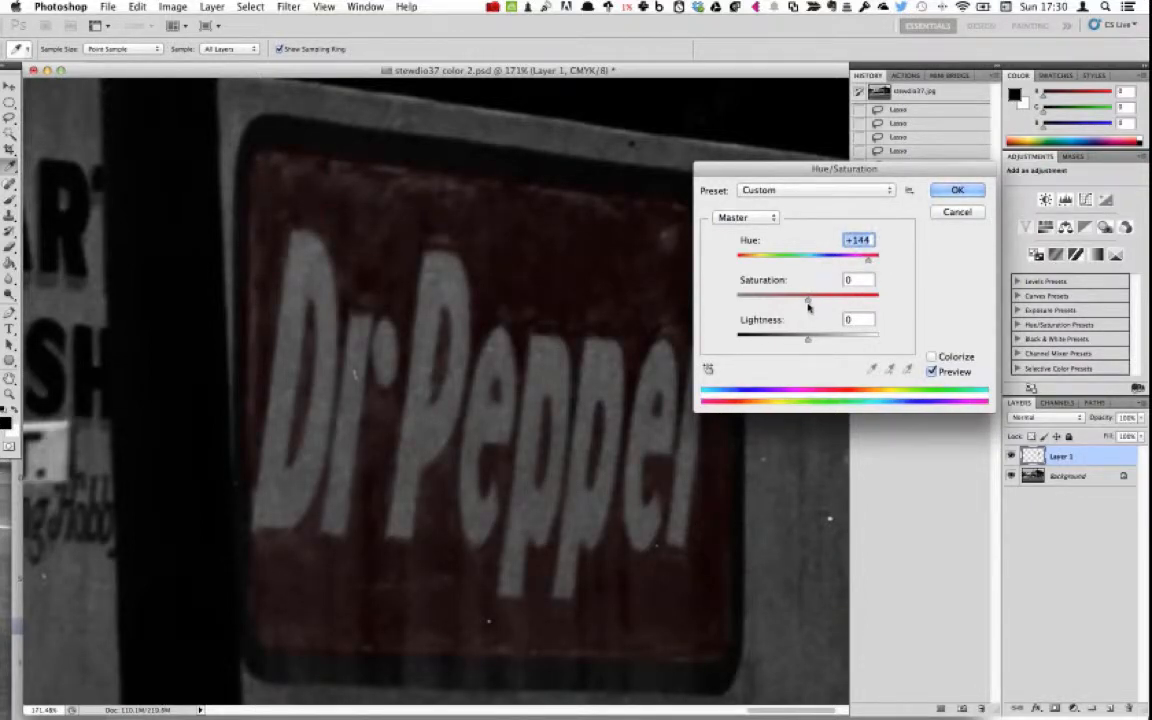
left_click_drag(807, 301, 815, 303)
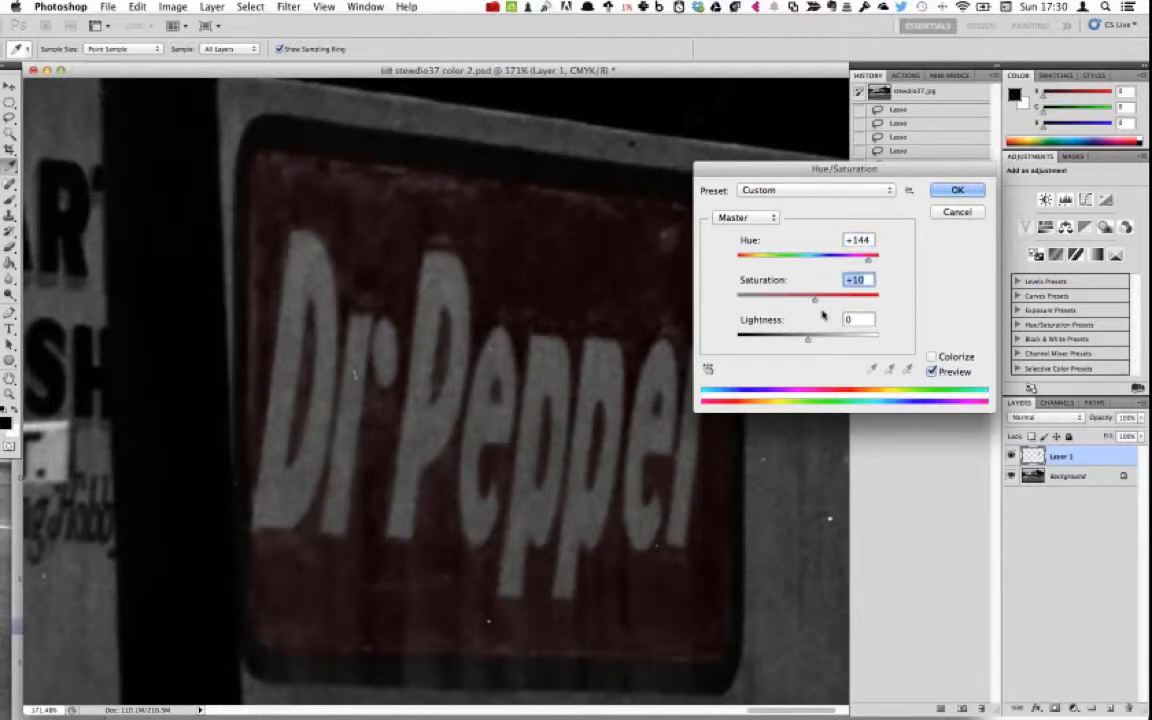
left_click_drag(809, 340, 809, 340)
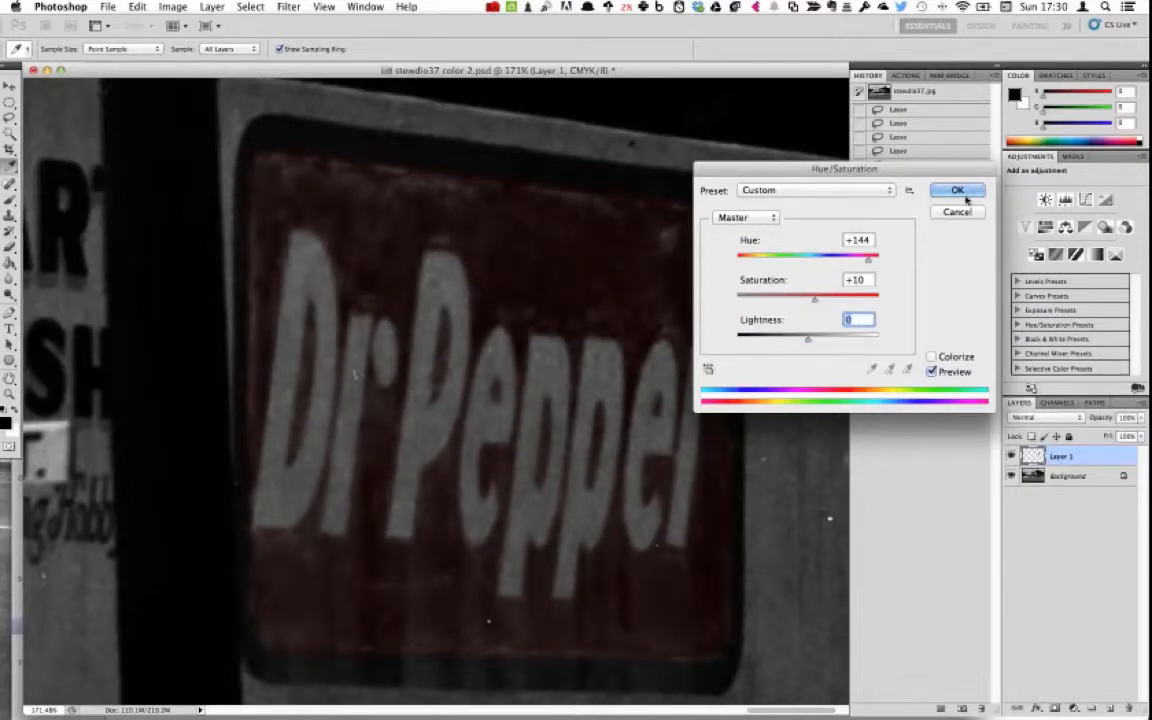
left_click(958, 191)
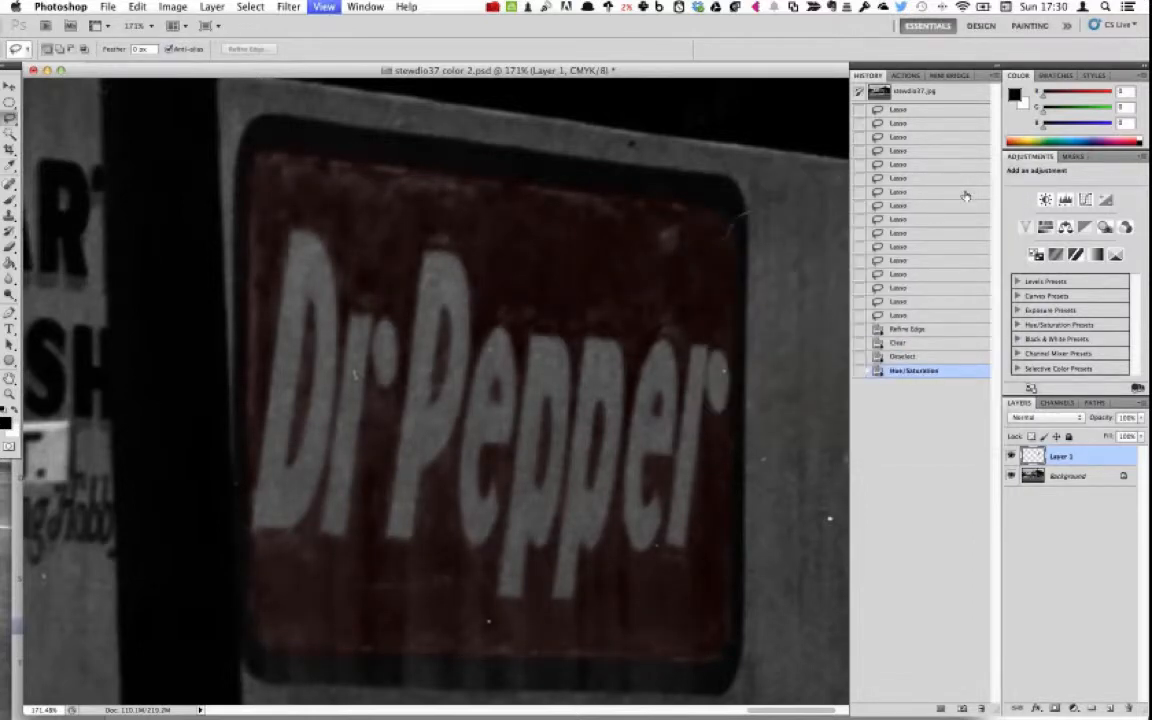
key("super+1")
key("super+minus")
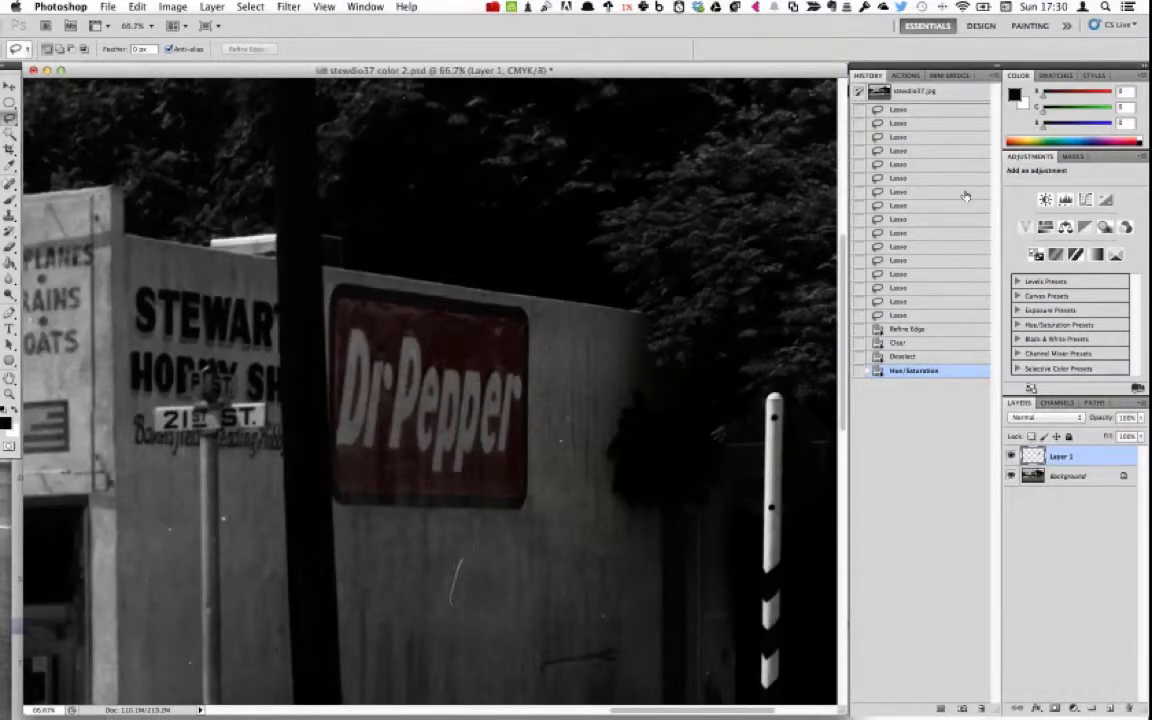
key("super+minus")
key("super+minus")
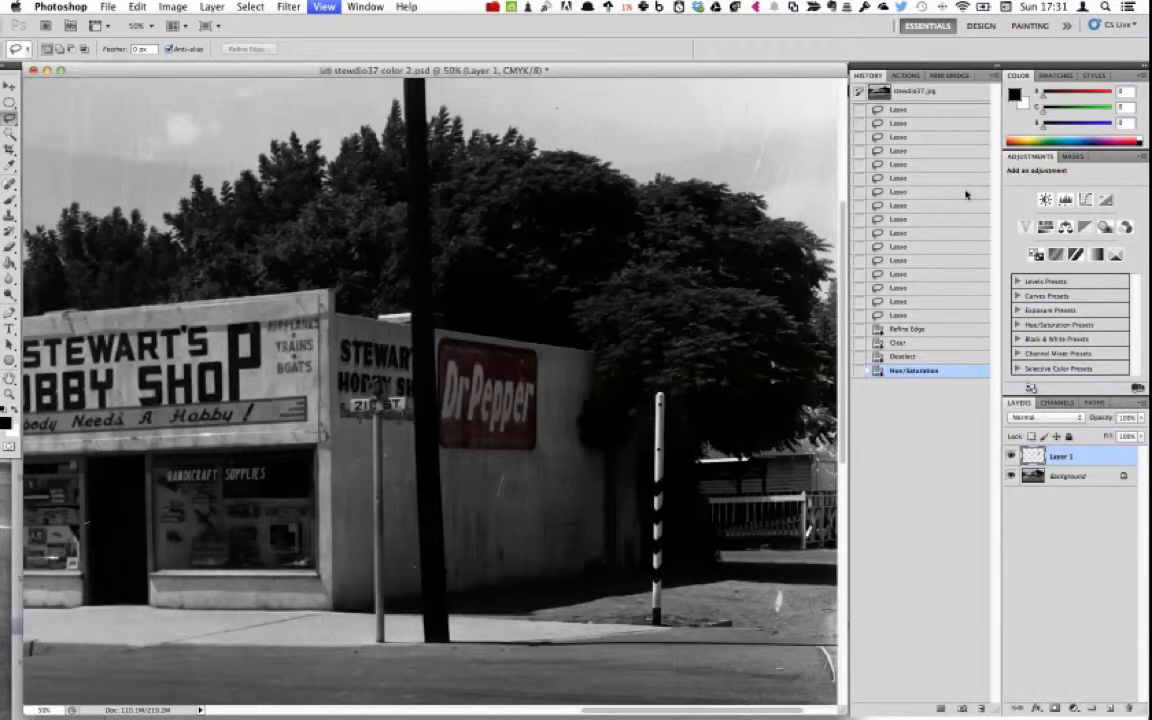
key("super+minus")
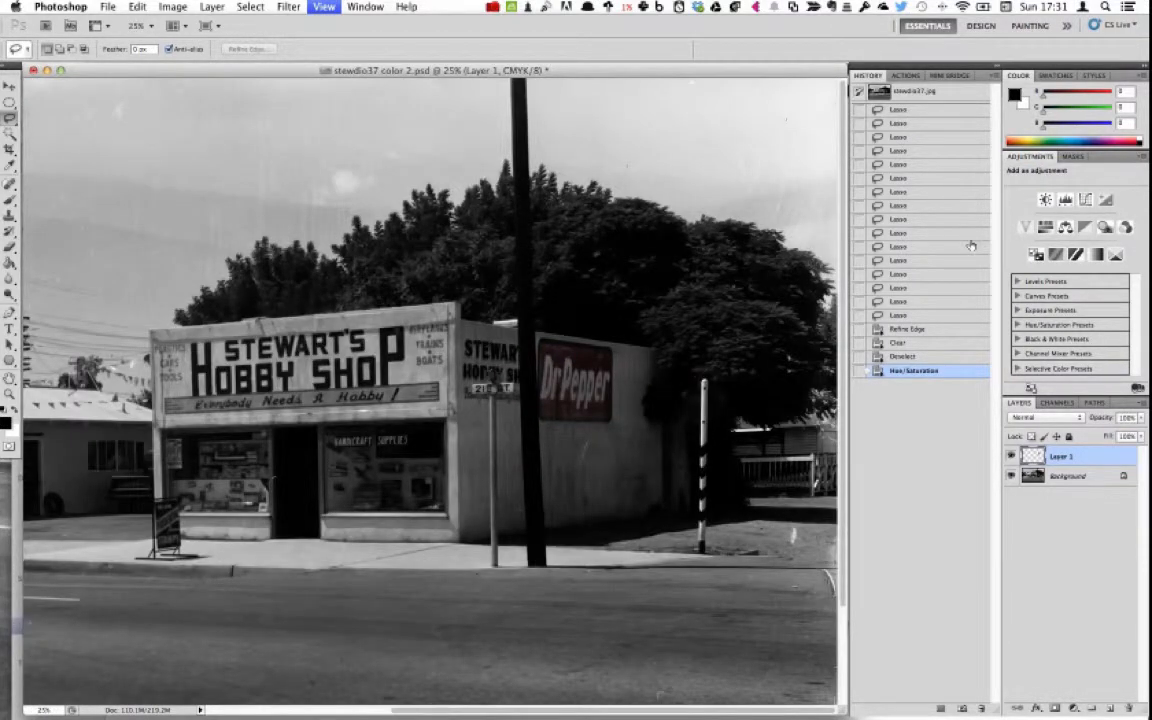